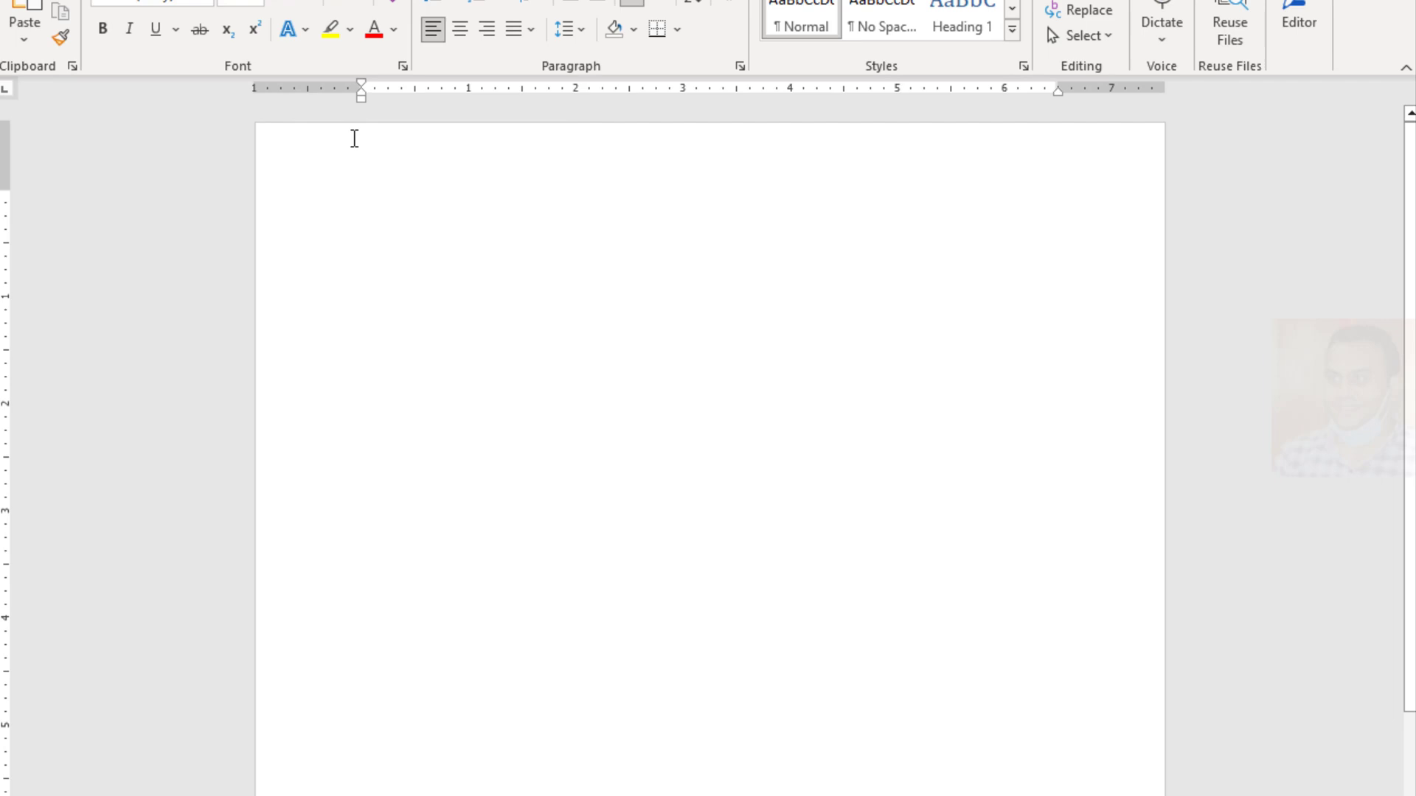
Step: Enter the labels "ID:", "Name:" and "Age:" on separate lines in 14-point bold text
click(256, 62)
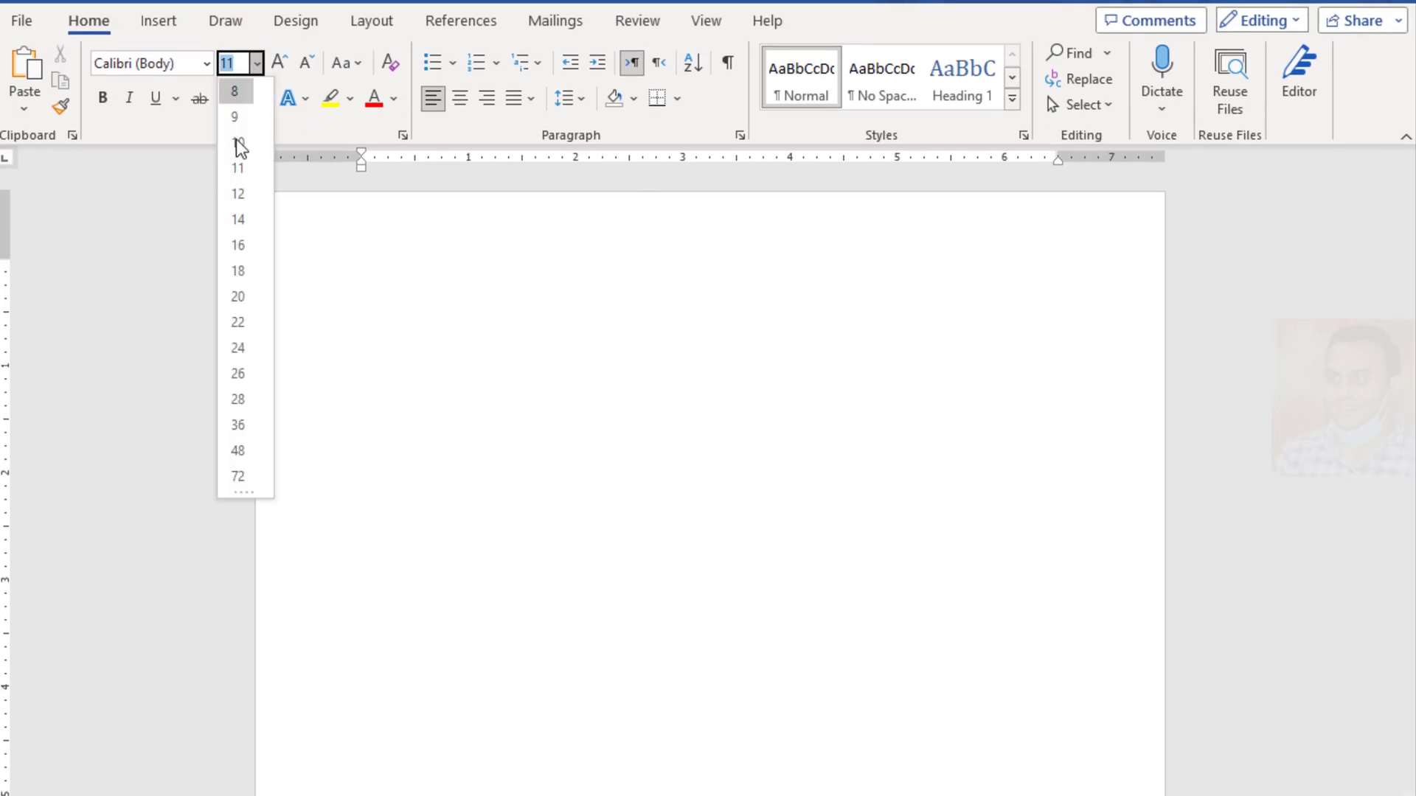
click(235, 217)
click(108, 97)
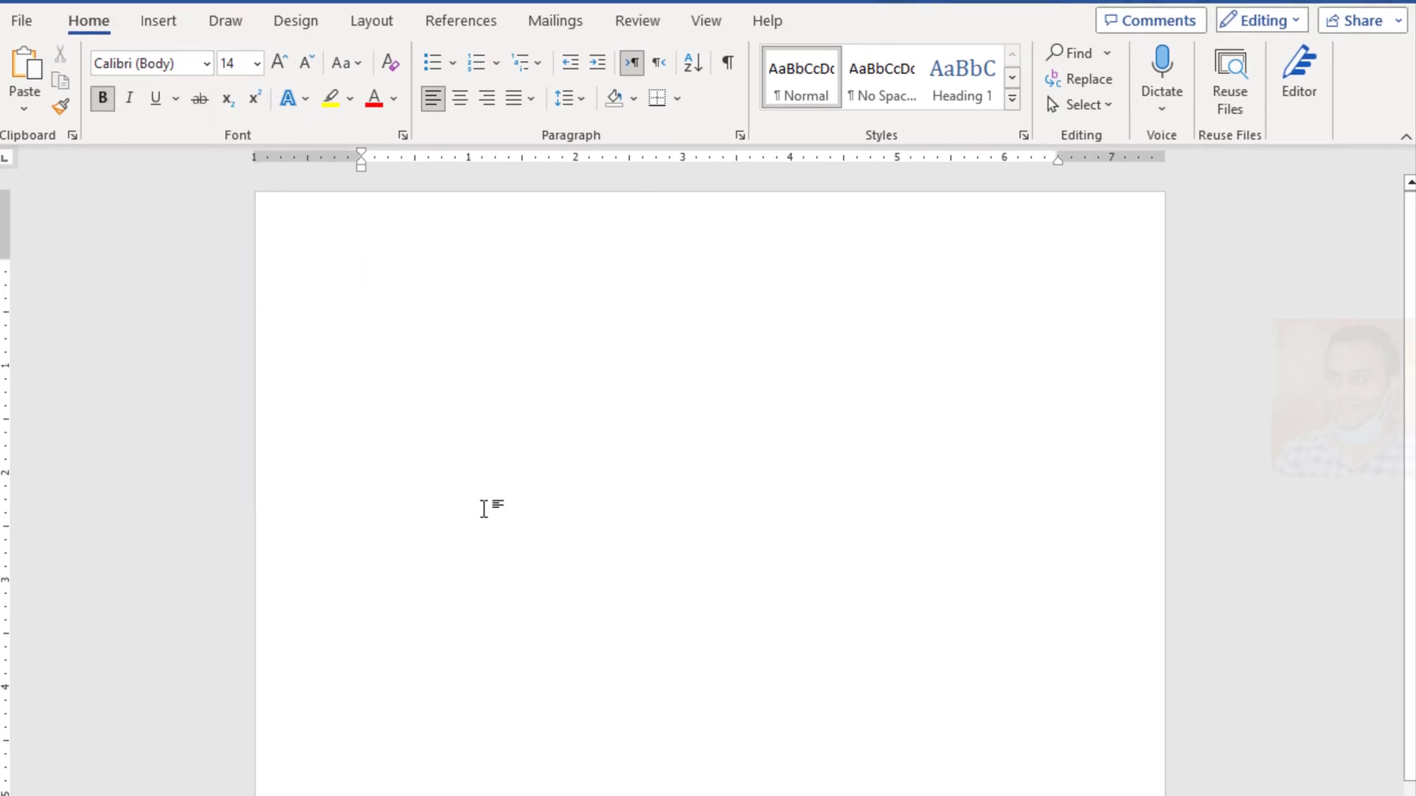
text(ID)
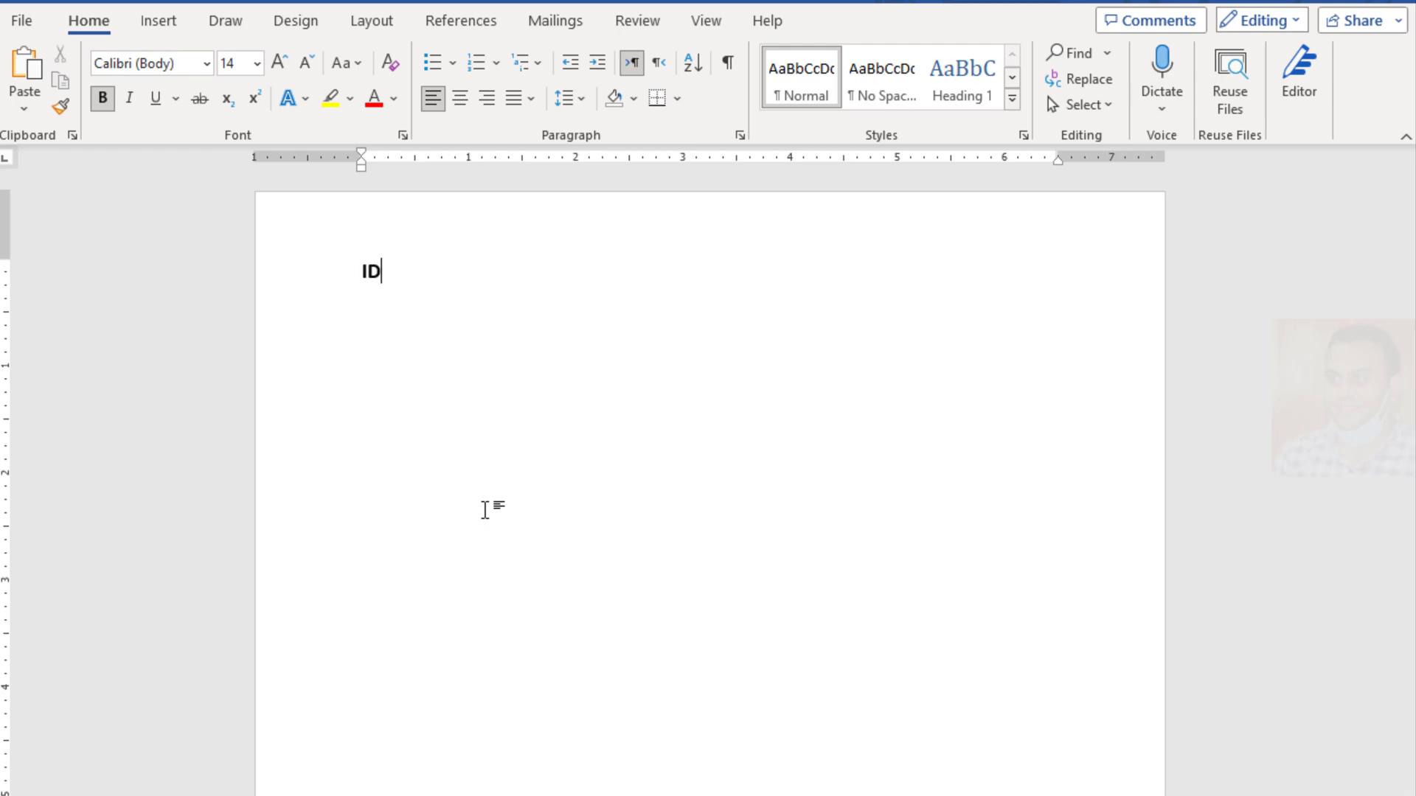
text(:)
key(Return)
text(Name:)
key(Return)
text(Age)
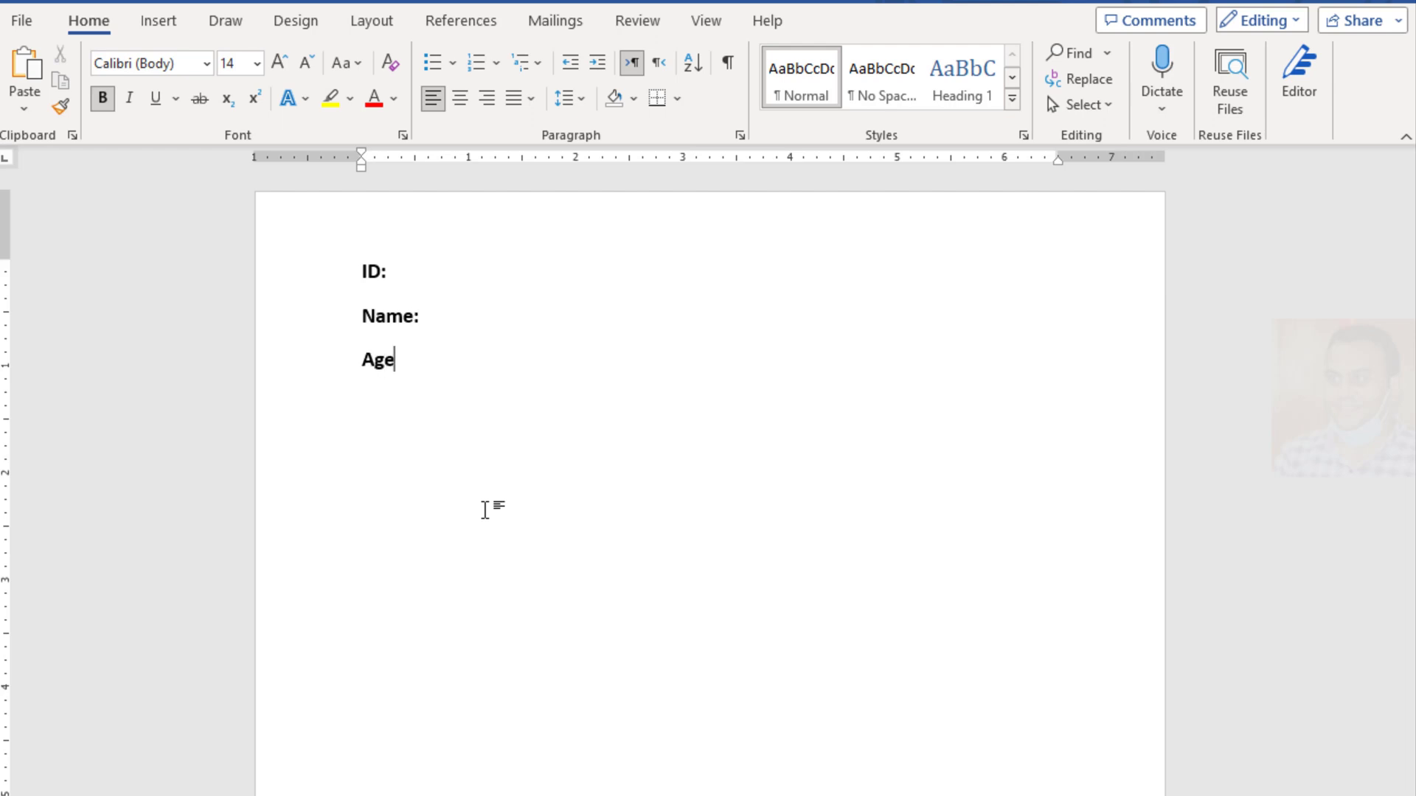
text(:)
key(Return)
Step: Add the labels "Sport:", "Points:" and "Date:" on separate lines below "Age:" and save the document
text(Sport:)
key(Return)
text(Points)
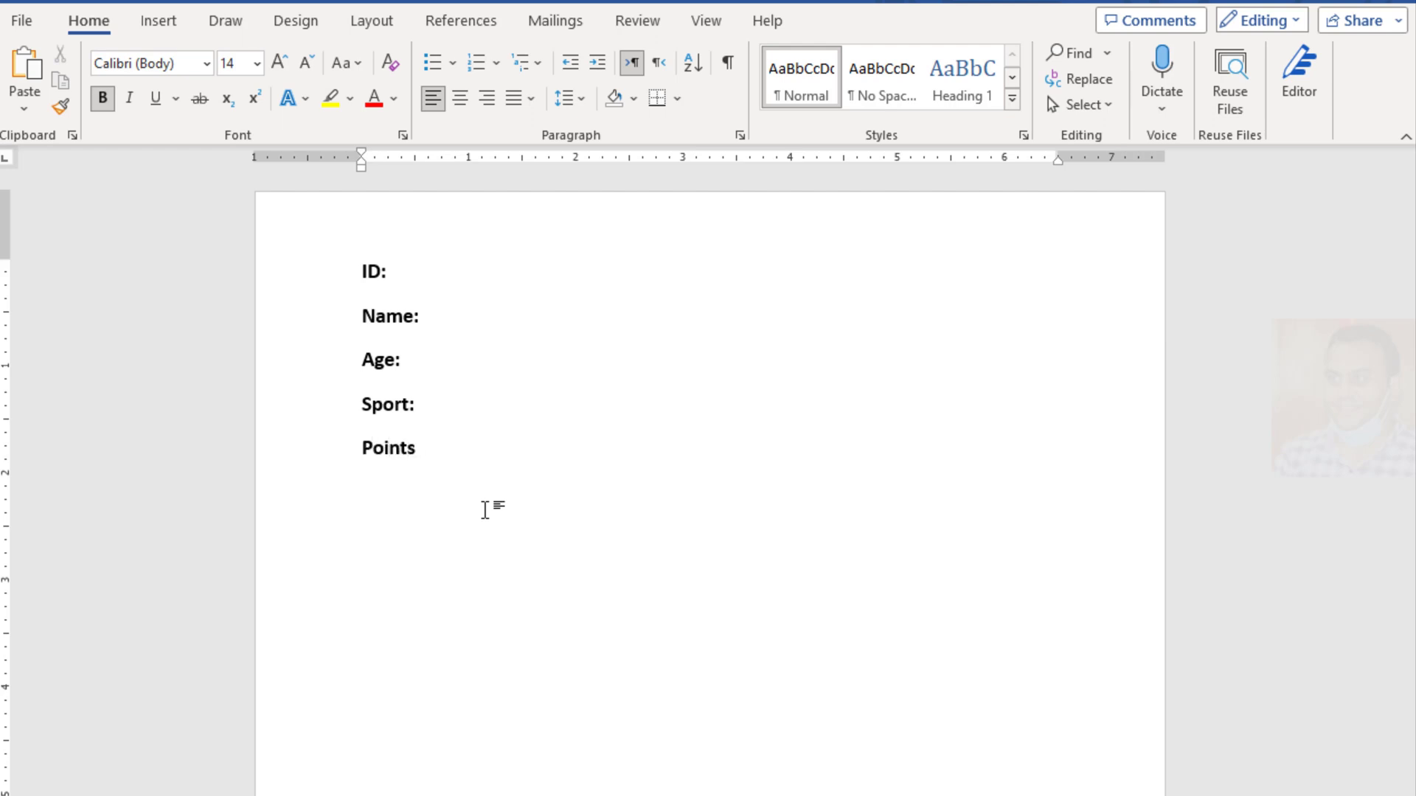
text(:)
key(Return)
text(Date:)
key(ctrl+s)
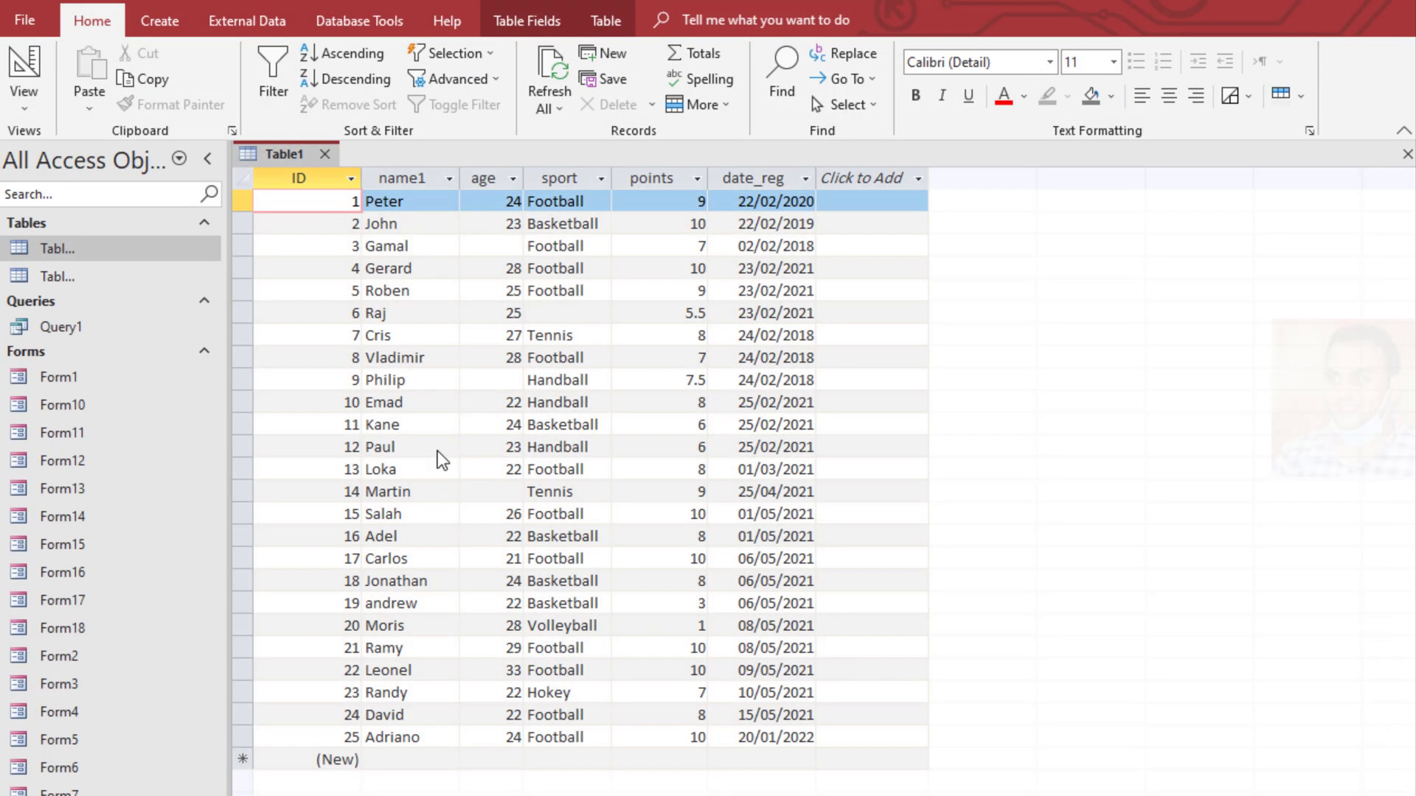
Step: In Access, export Table1 as a Word Merge linked to the existing document word_access.docx
click(255, 19)
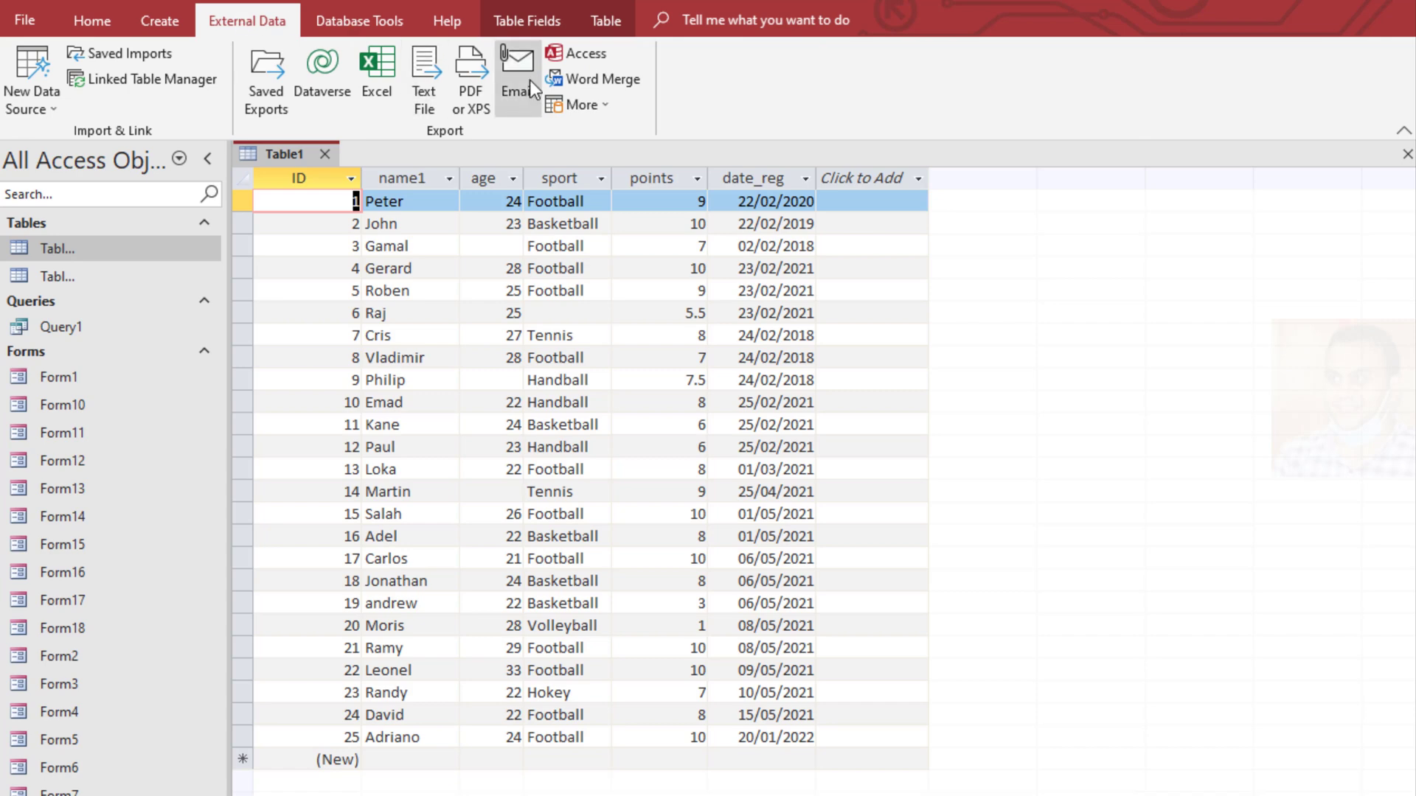
click(587, 77)
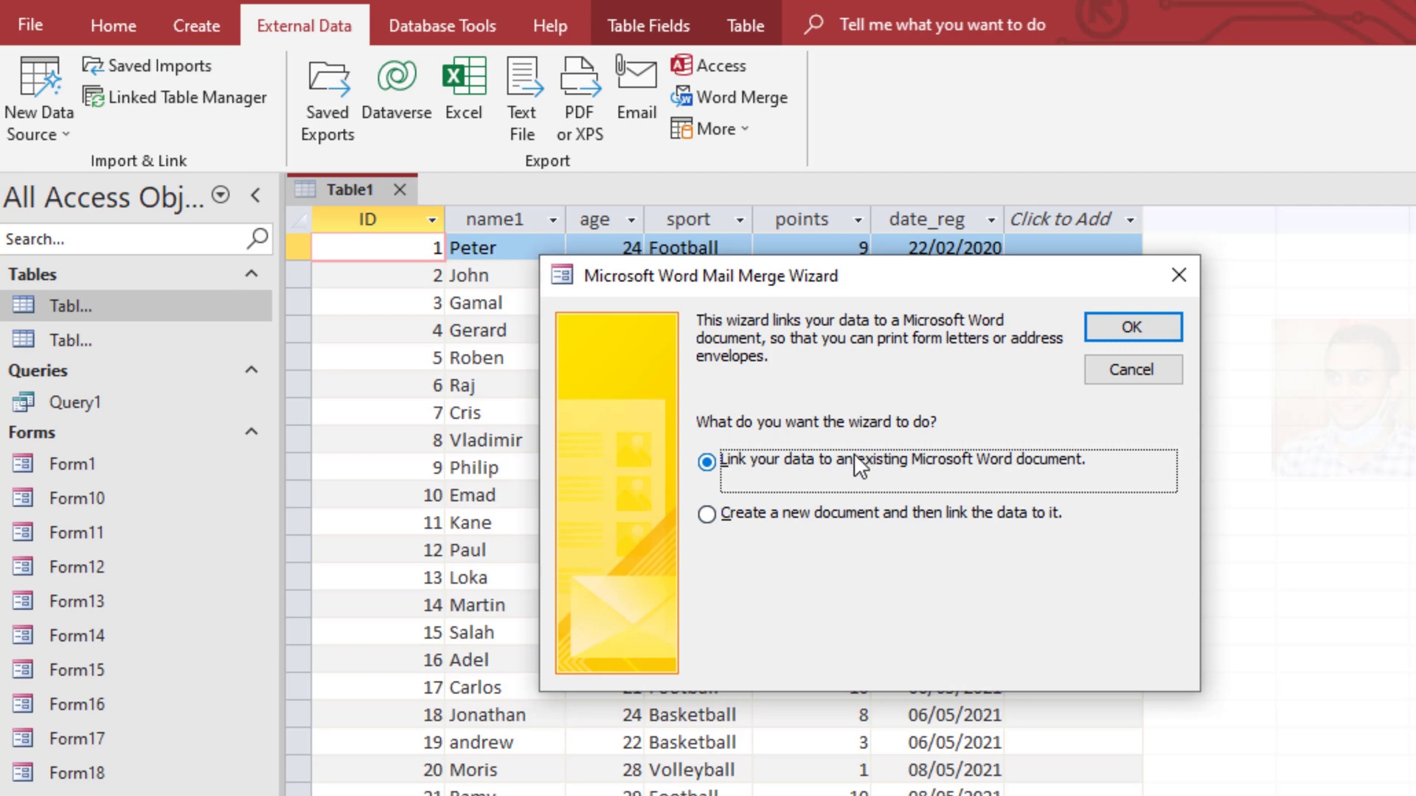
click(1121, 328)
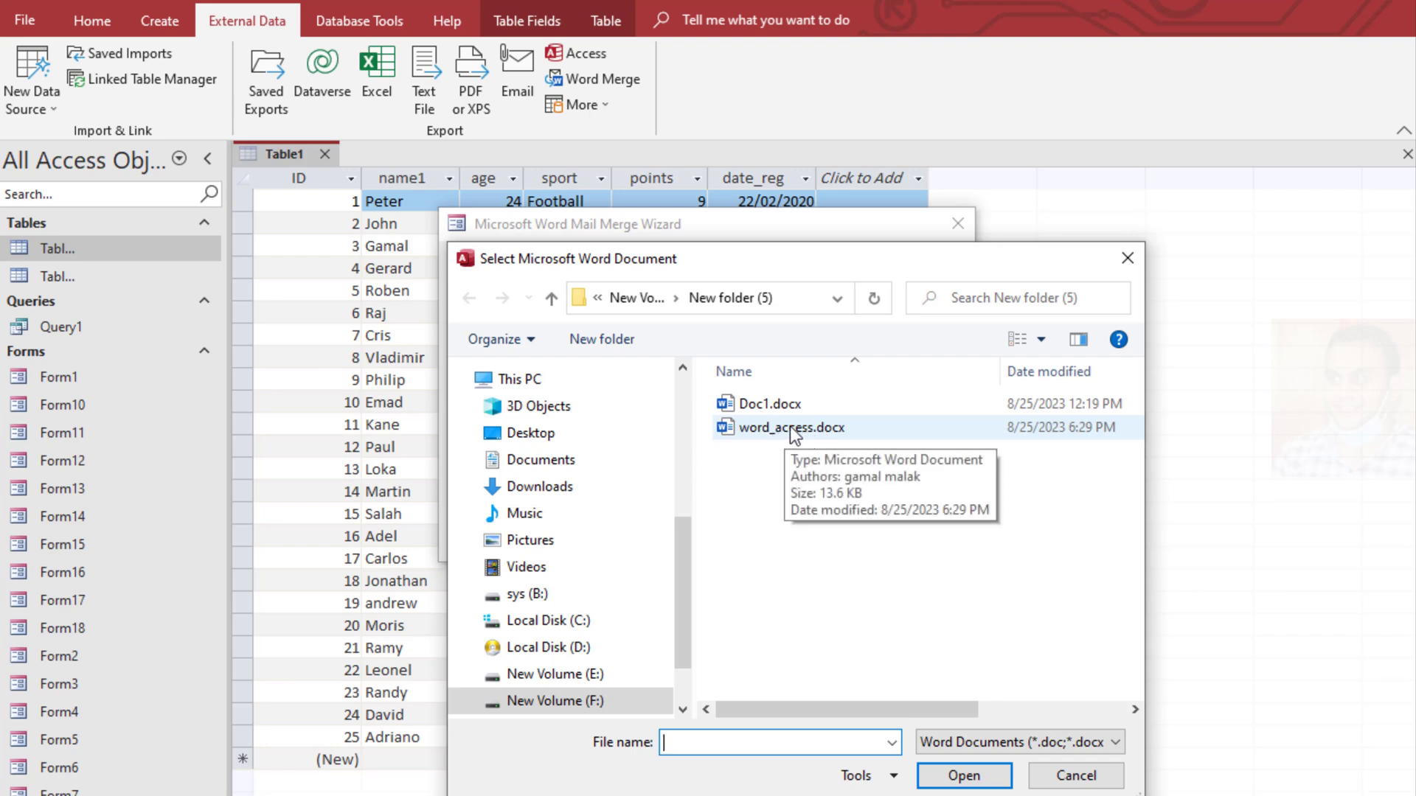
click(790, 426)
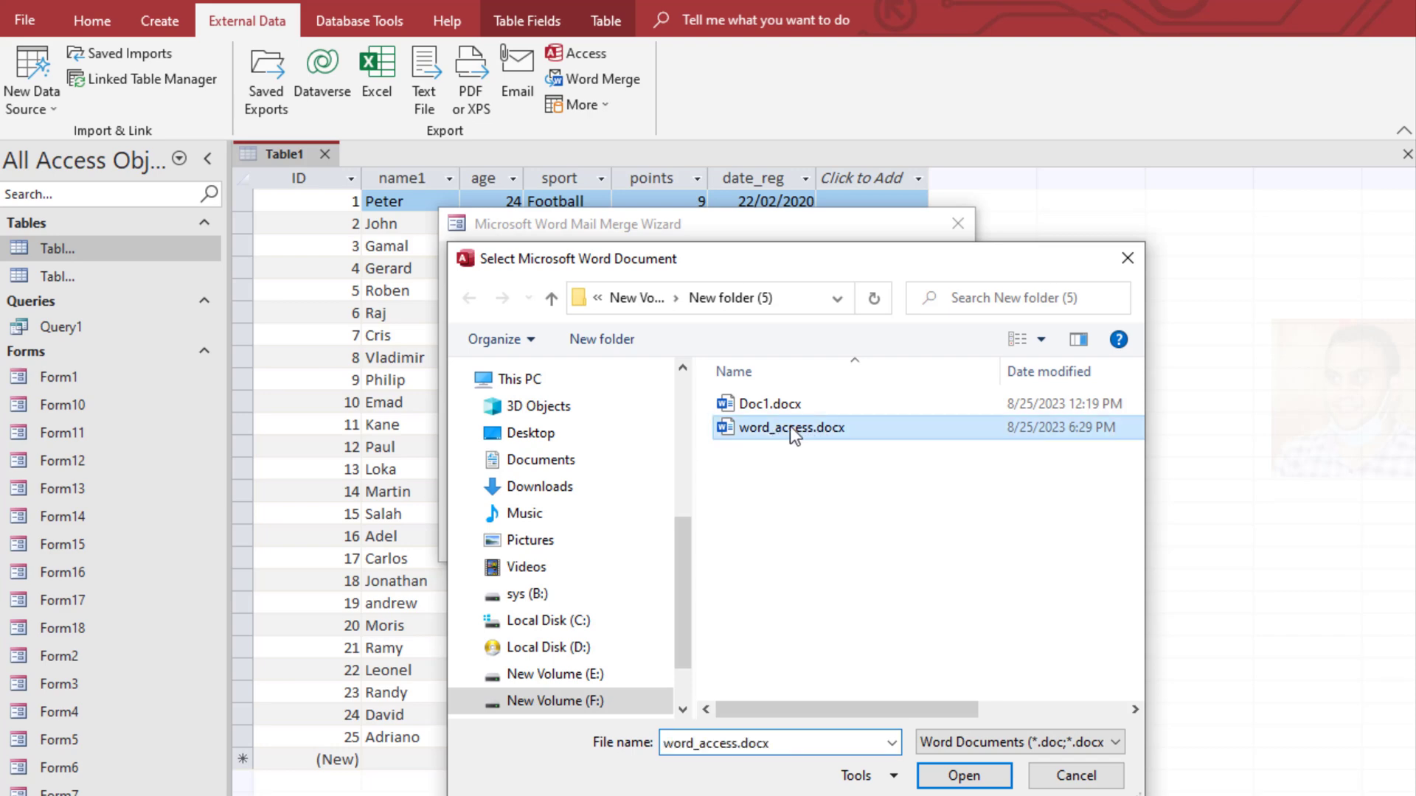
click(960, 778)
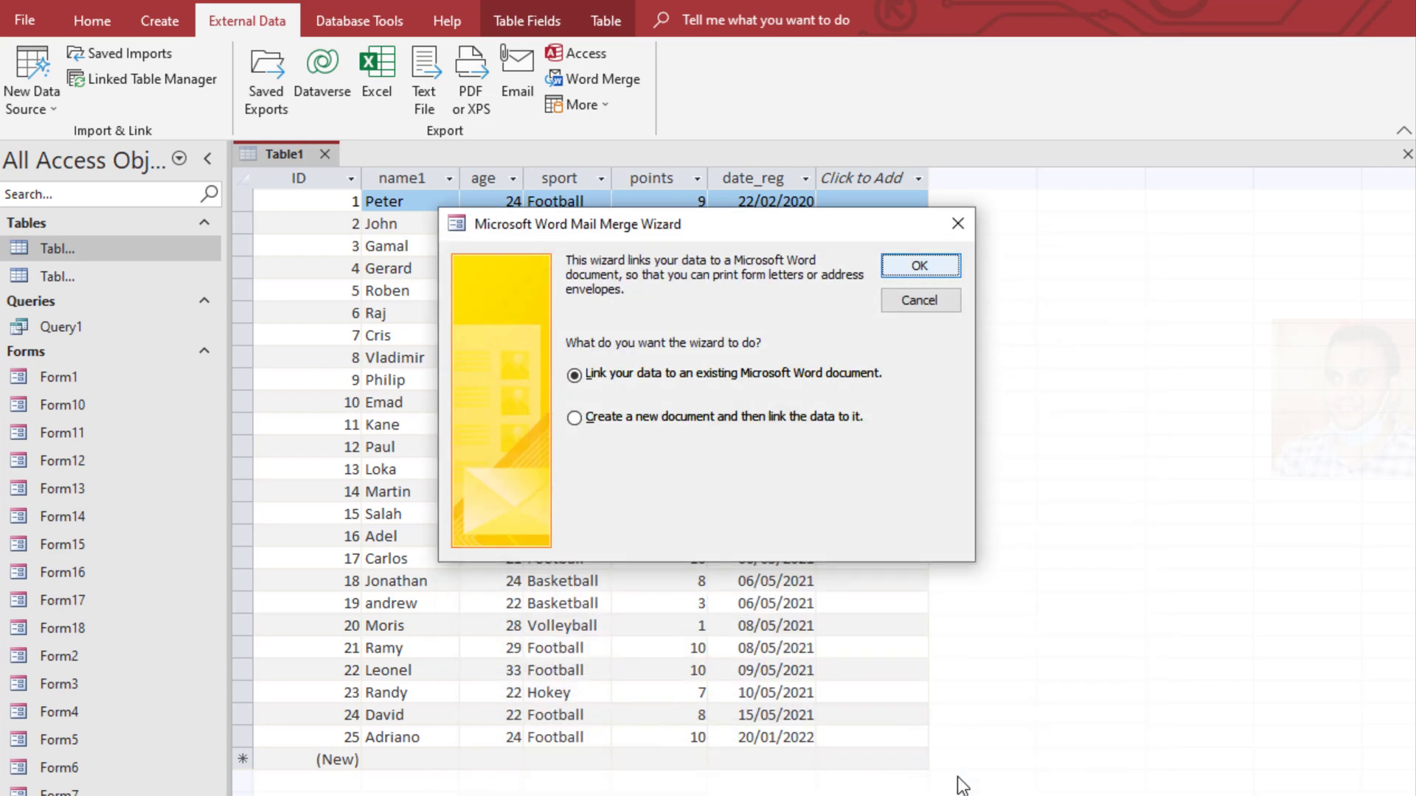
key(Return)
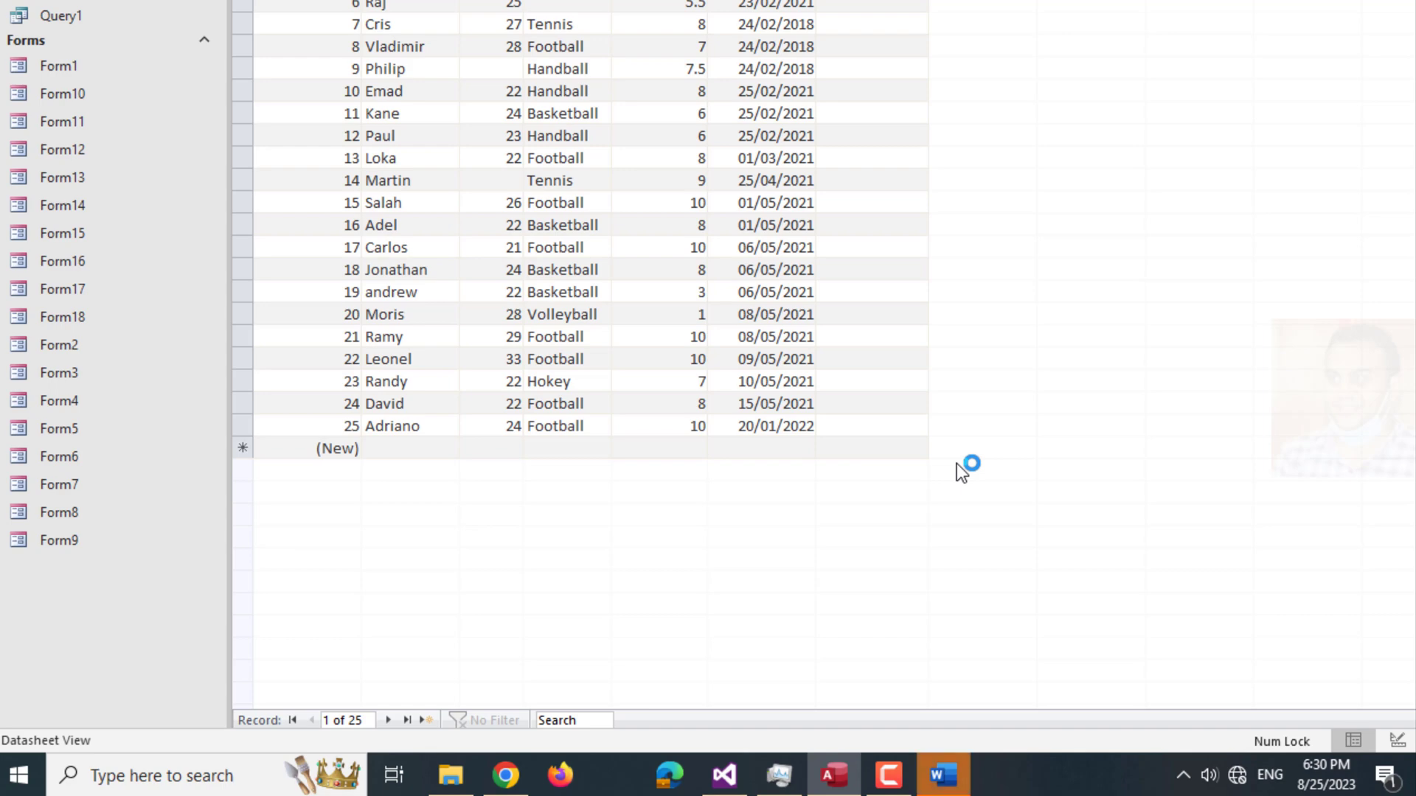
Step: Switch to the linked Word document, advance the mail merge to writing the letter and insert the ID merge field after "ID:"
click(944, 776)
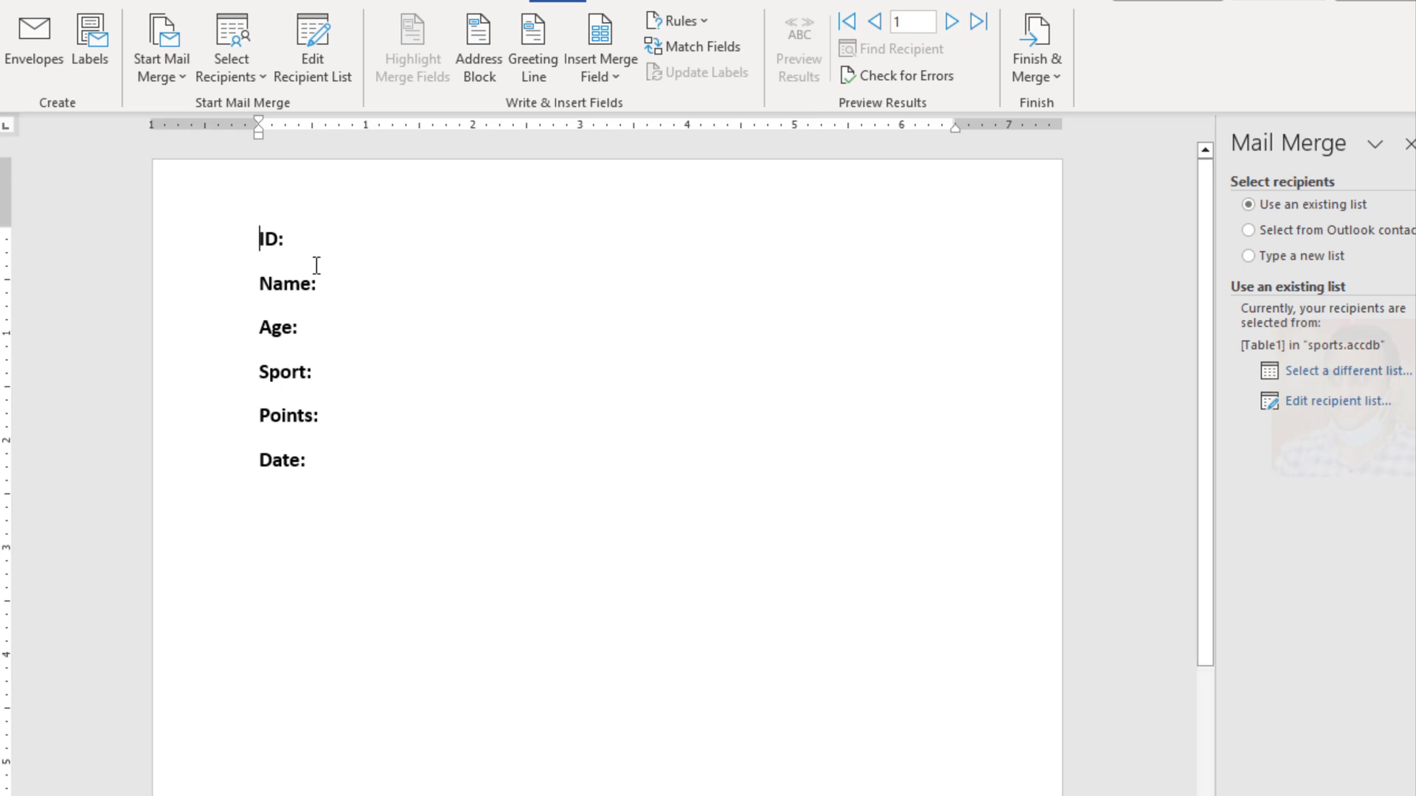
click(309, 241)
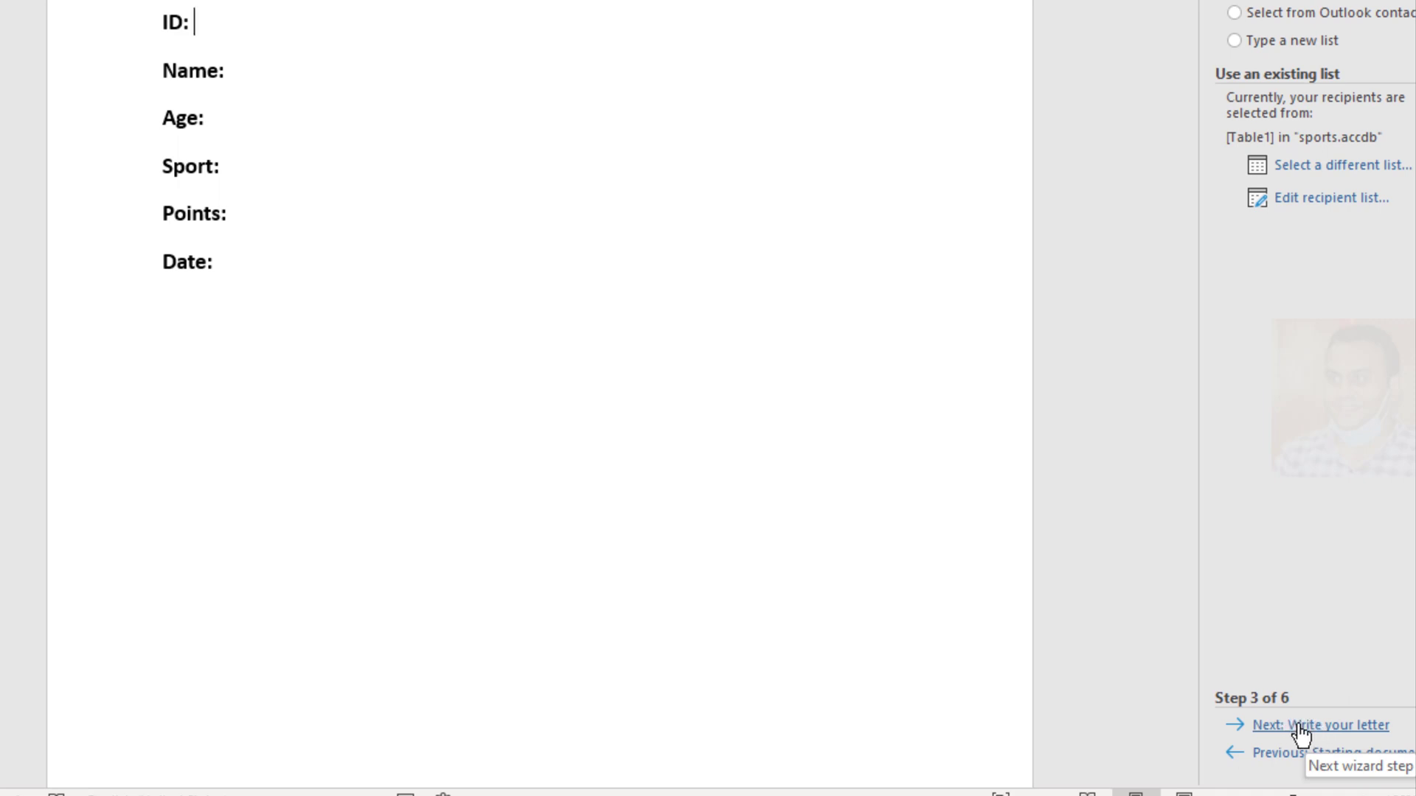
click(1300, 726)
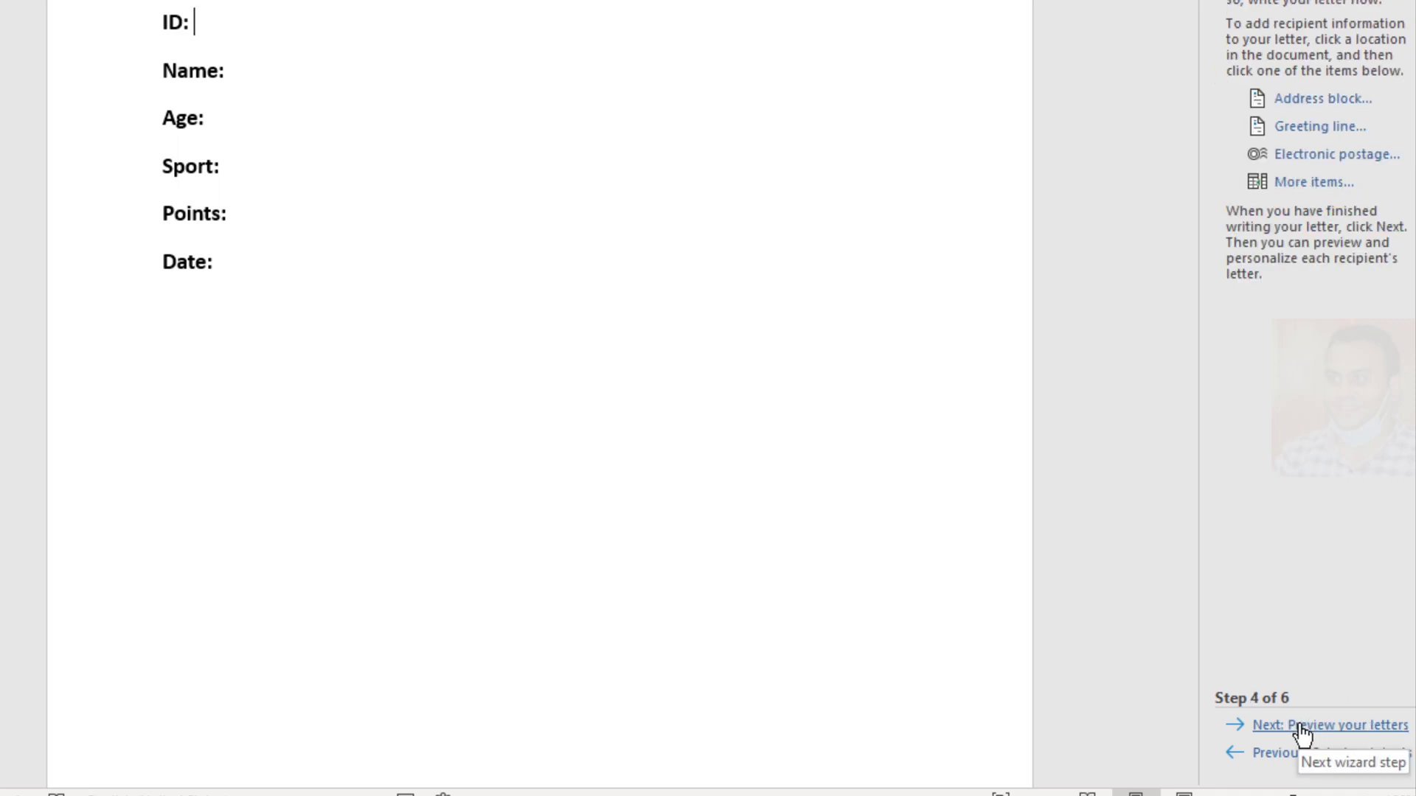
click(1309, 184)
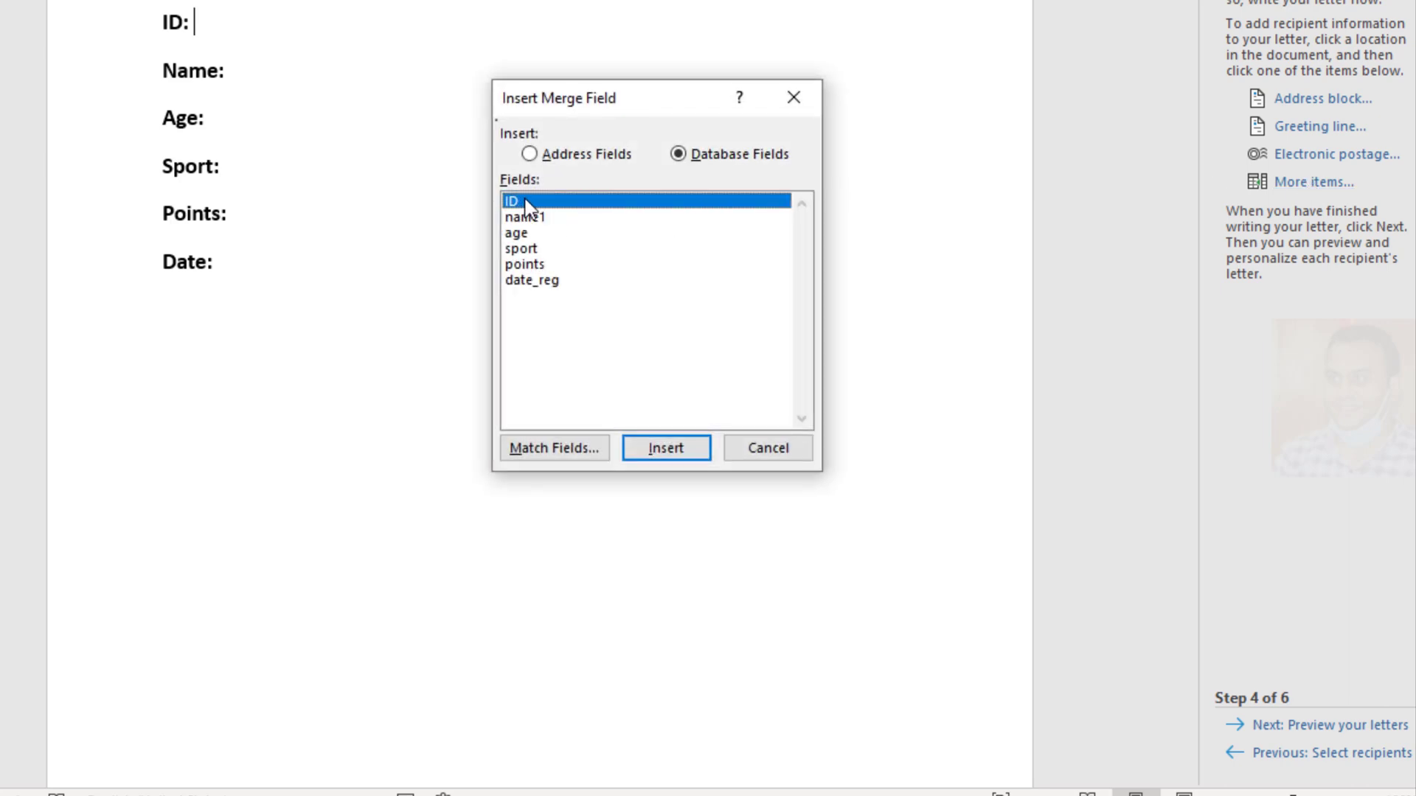
click(675, 454)
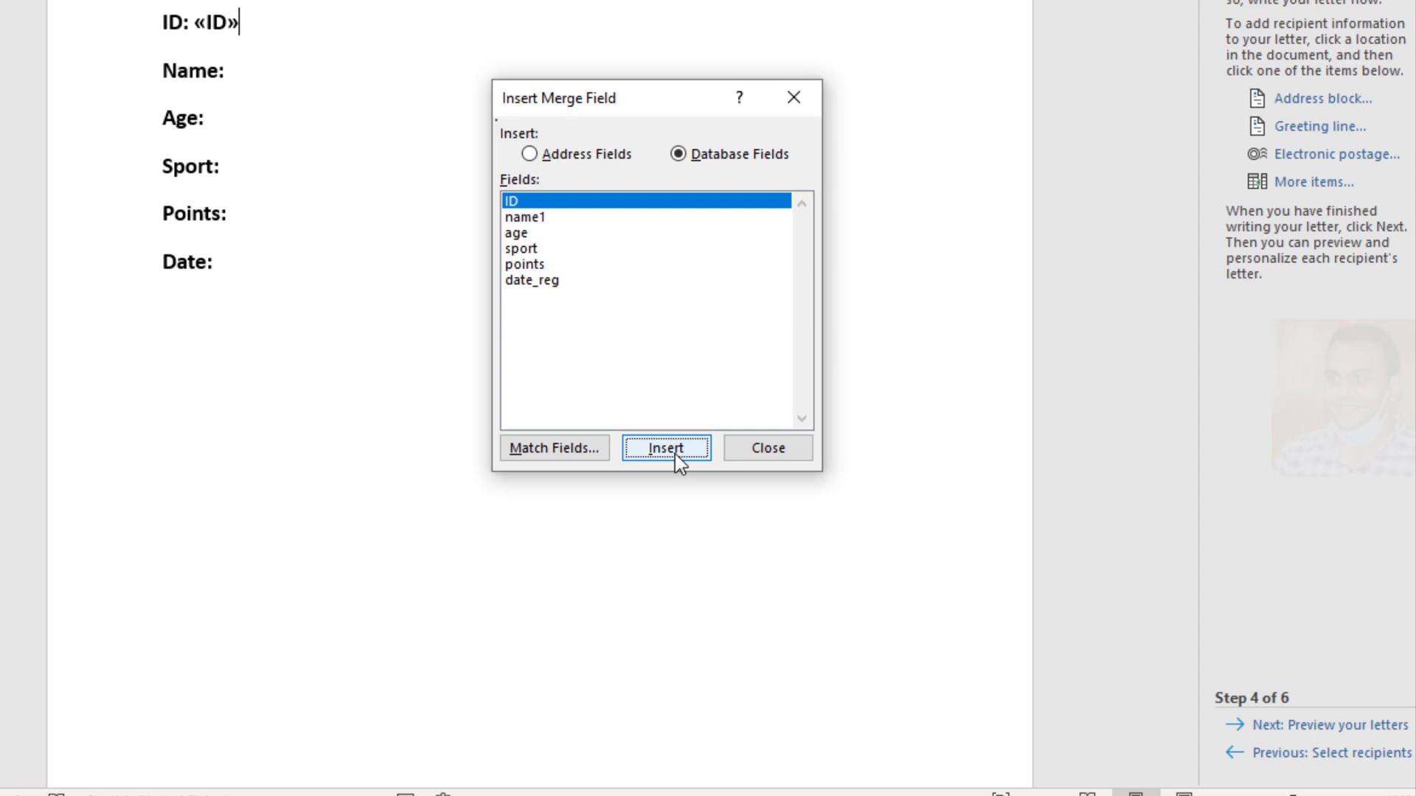
click(764, 455)
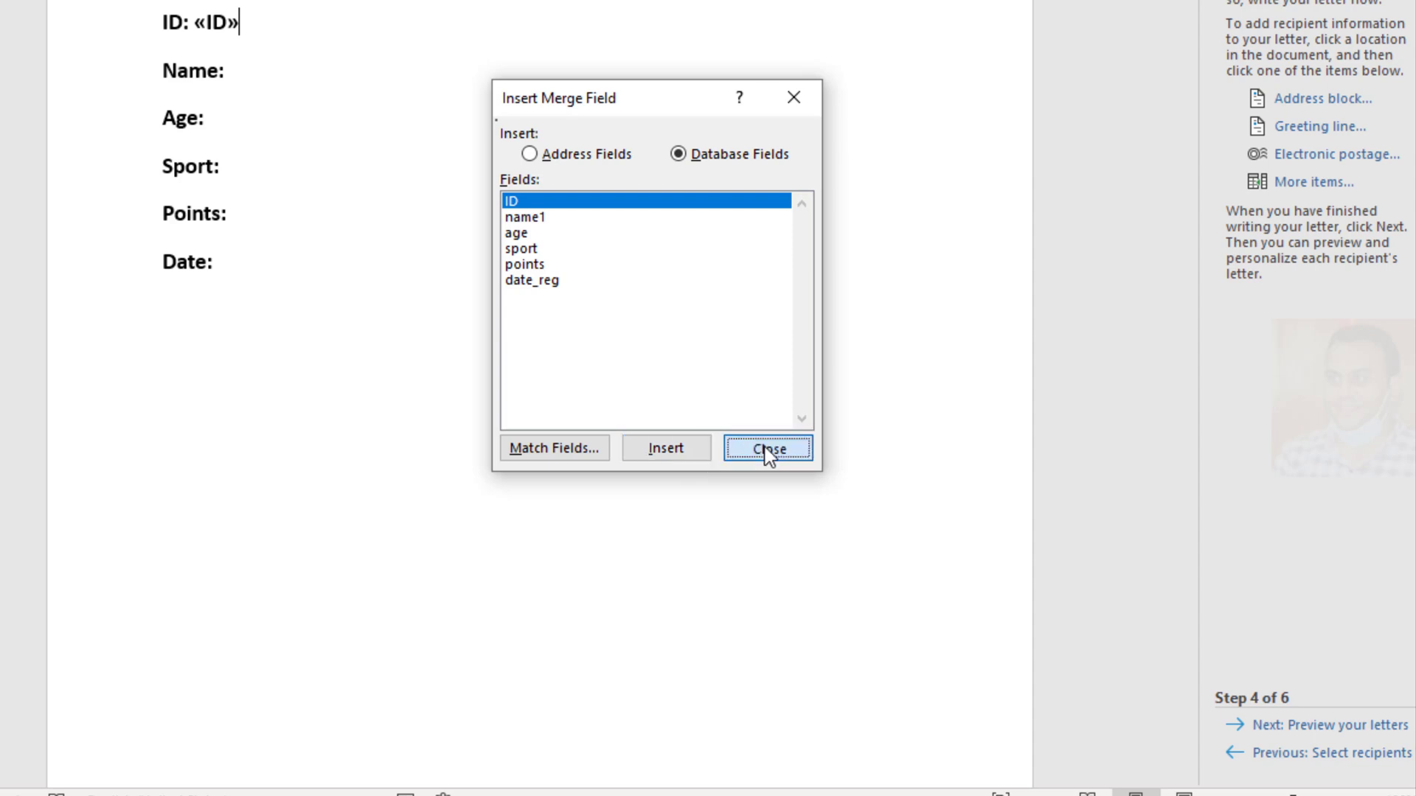
Step: Insert the name1 merge field after the "Name:" label
click(241, 74)
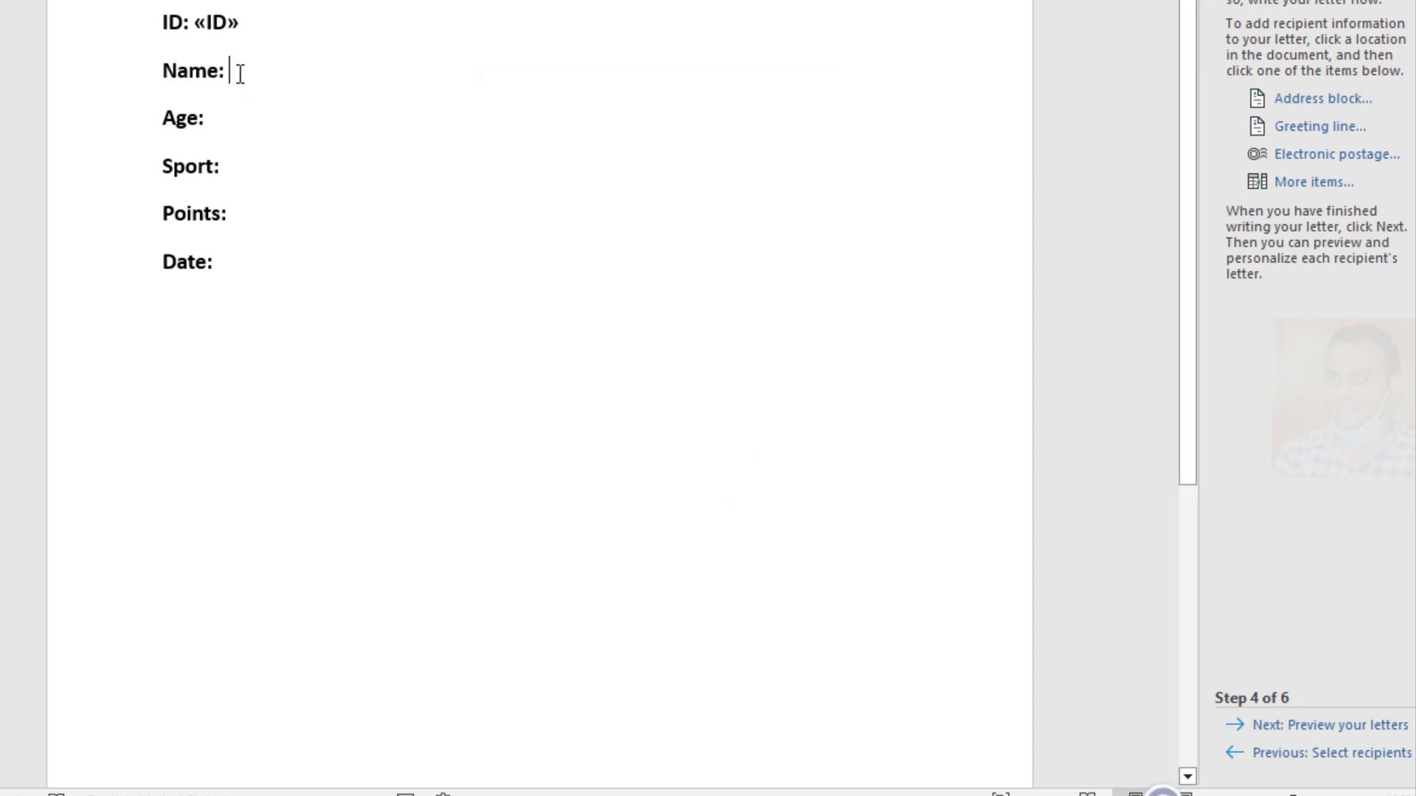
click(1295, 184)
click(532, 218)
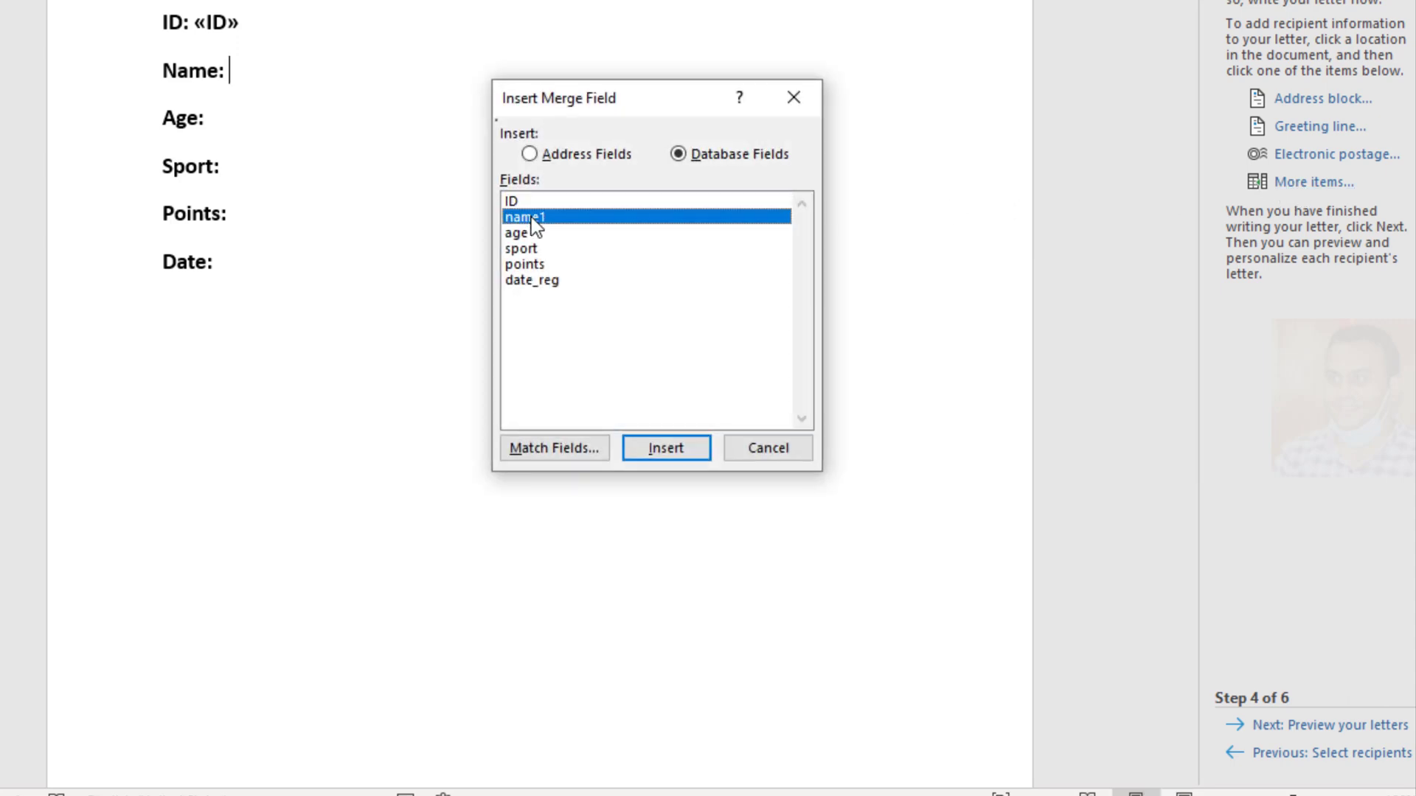
click(666, 450)
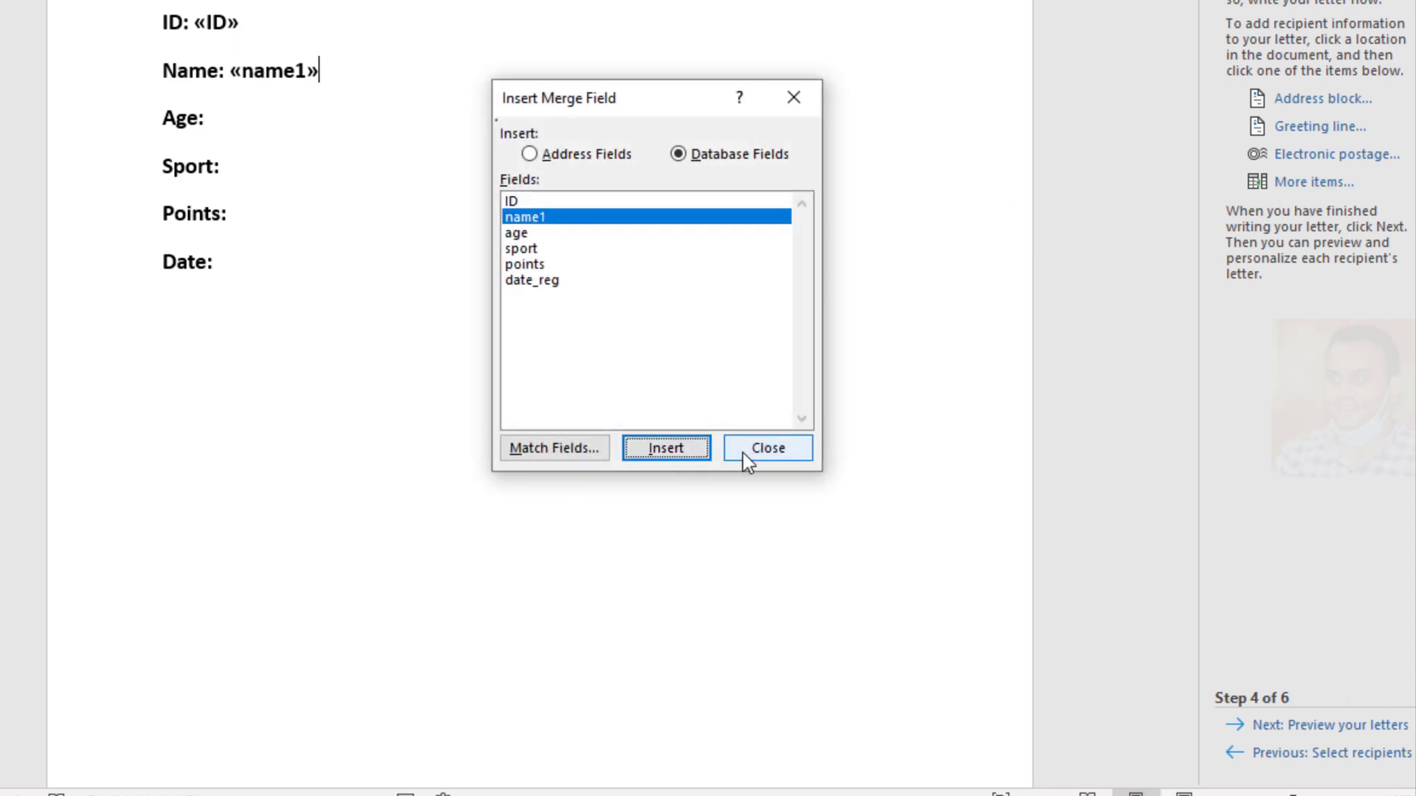
click(765, 449)
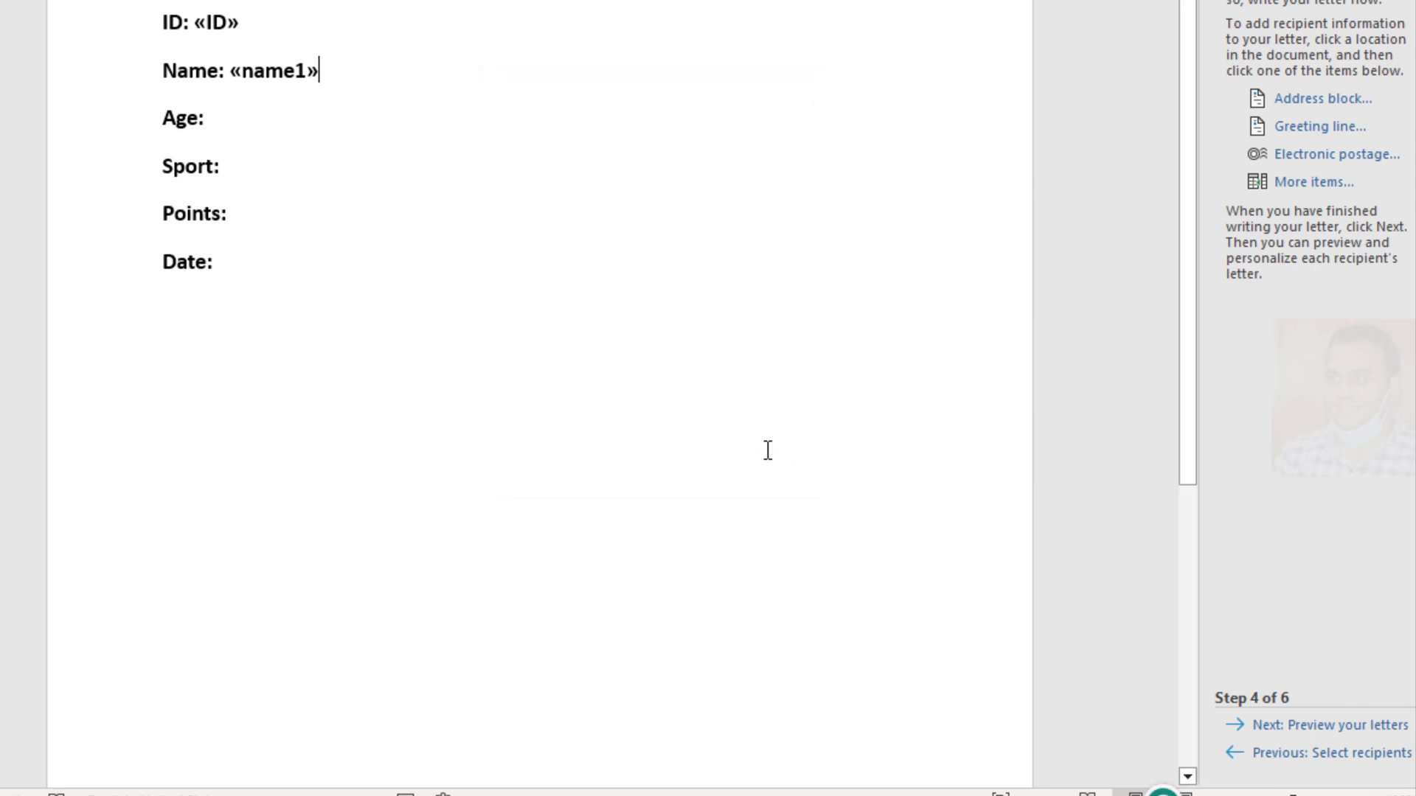
Step: Insert the age merge field after the "Age:" label
click(219, 117)
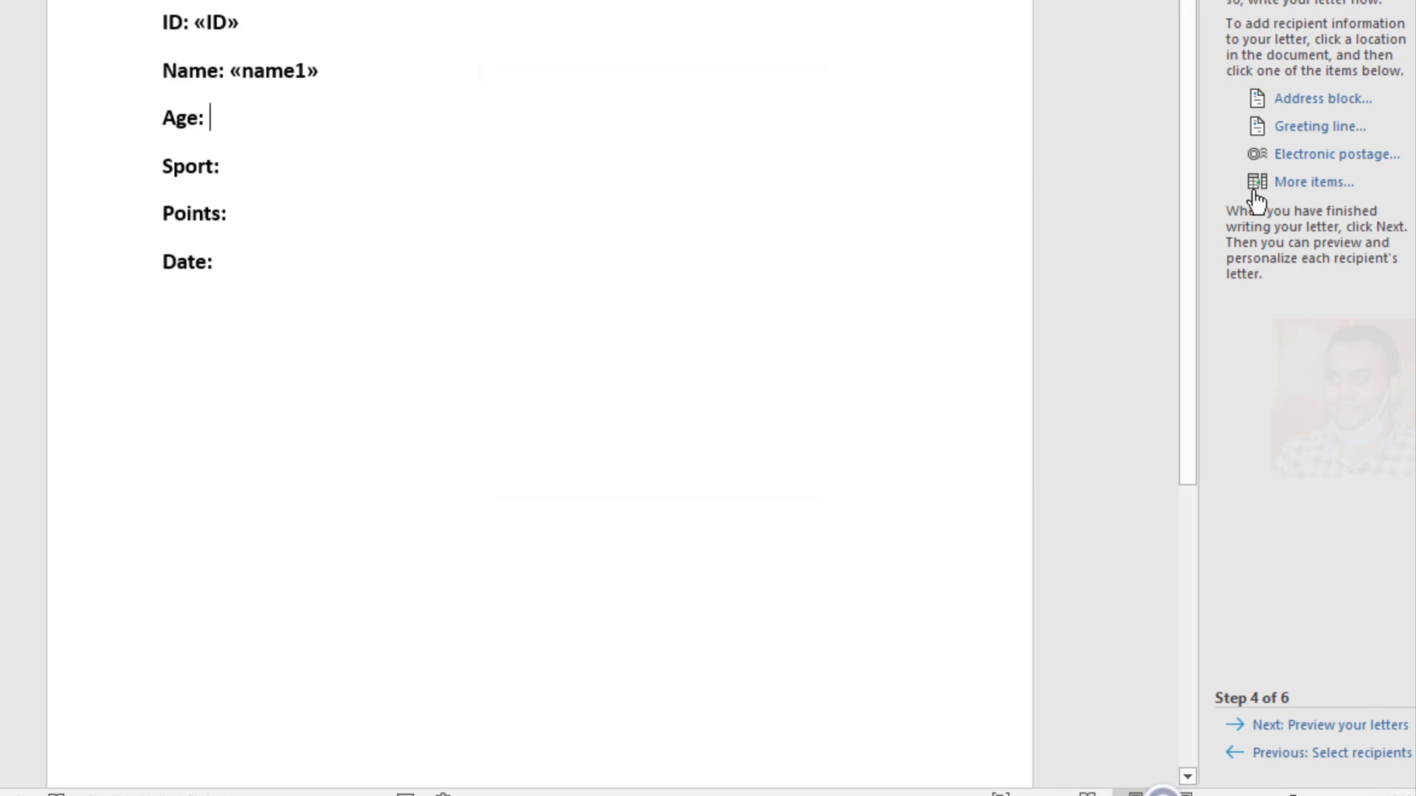
click(1297, 189)
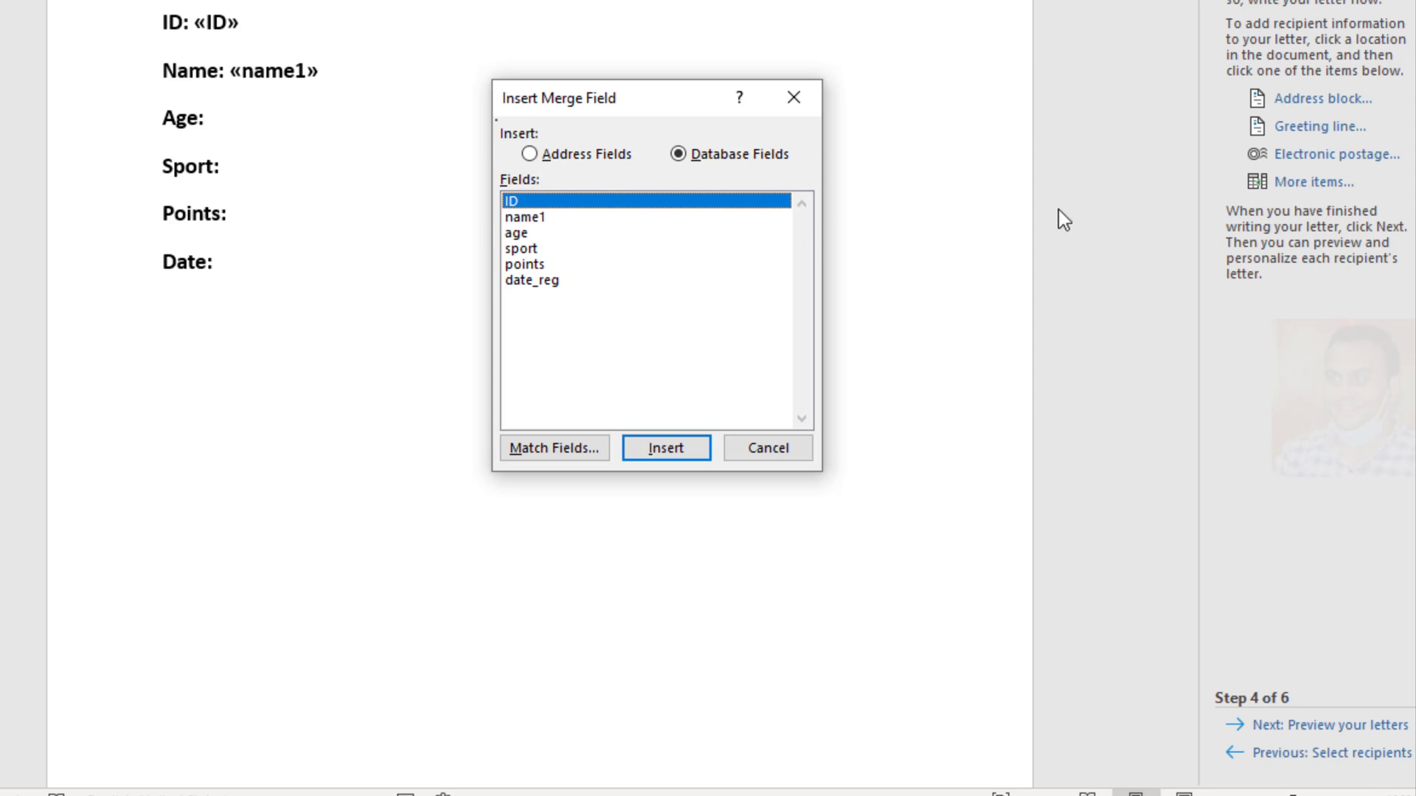
click(514, 232)
click(668, 451)
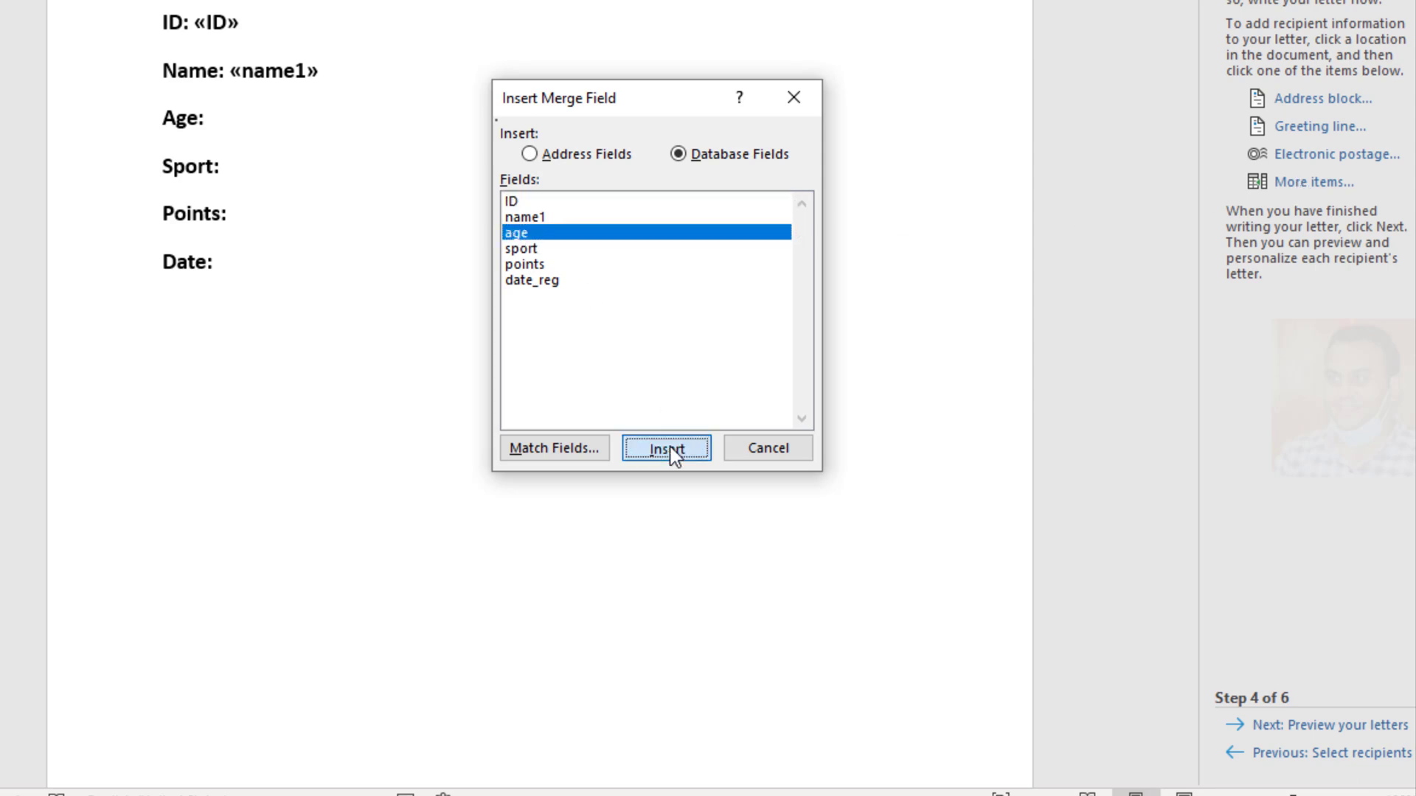
click(767, 448)
Step: Insert the sport merge field after the "Sport:" label
click(231, 166)
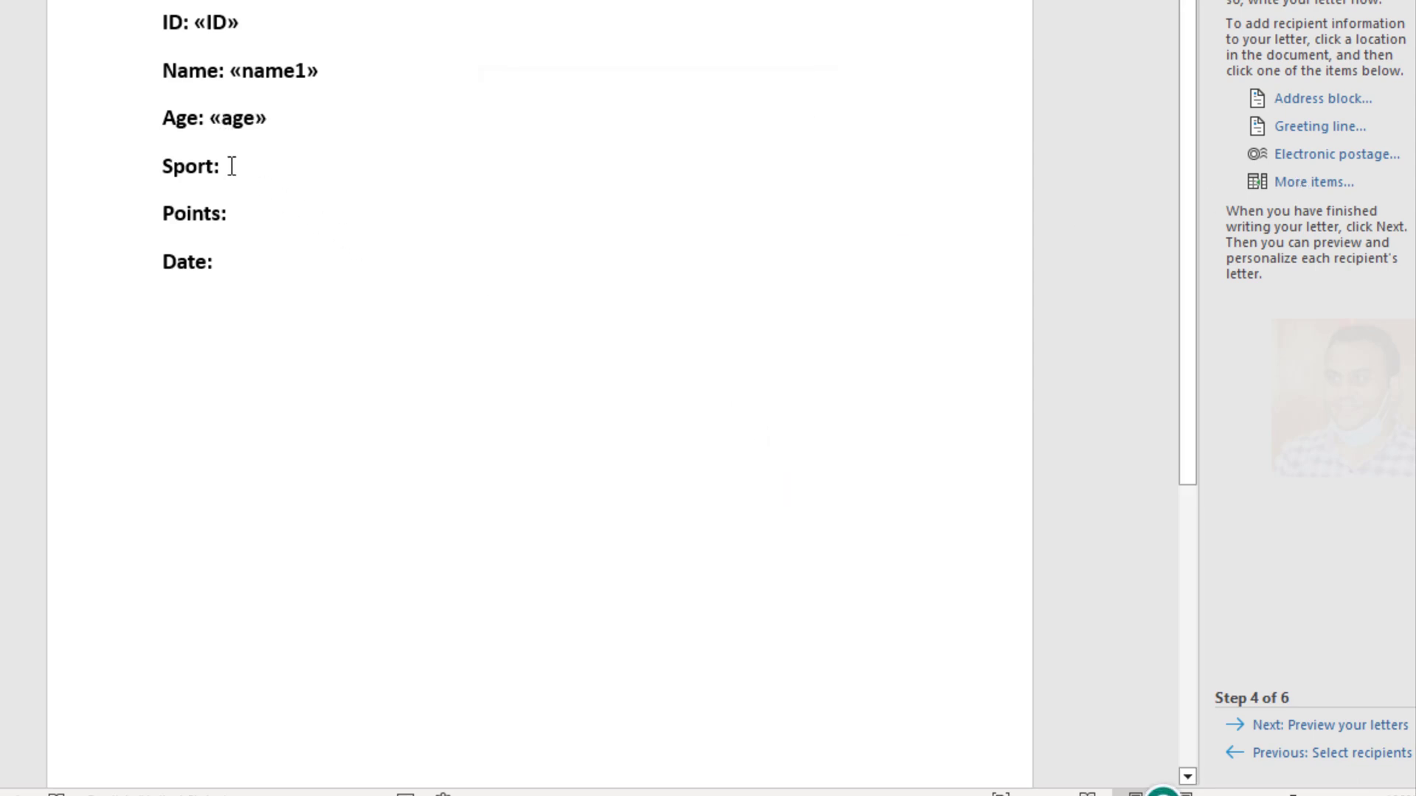
click(1302, 185)
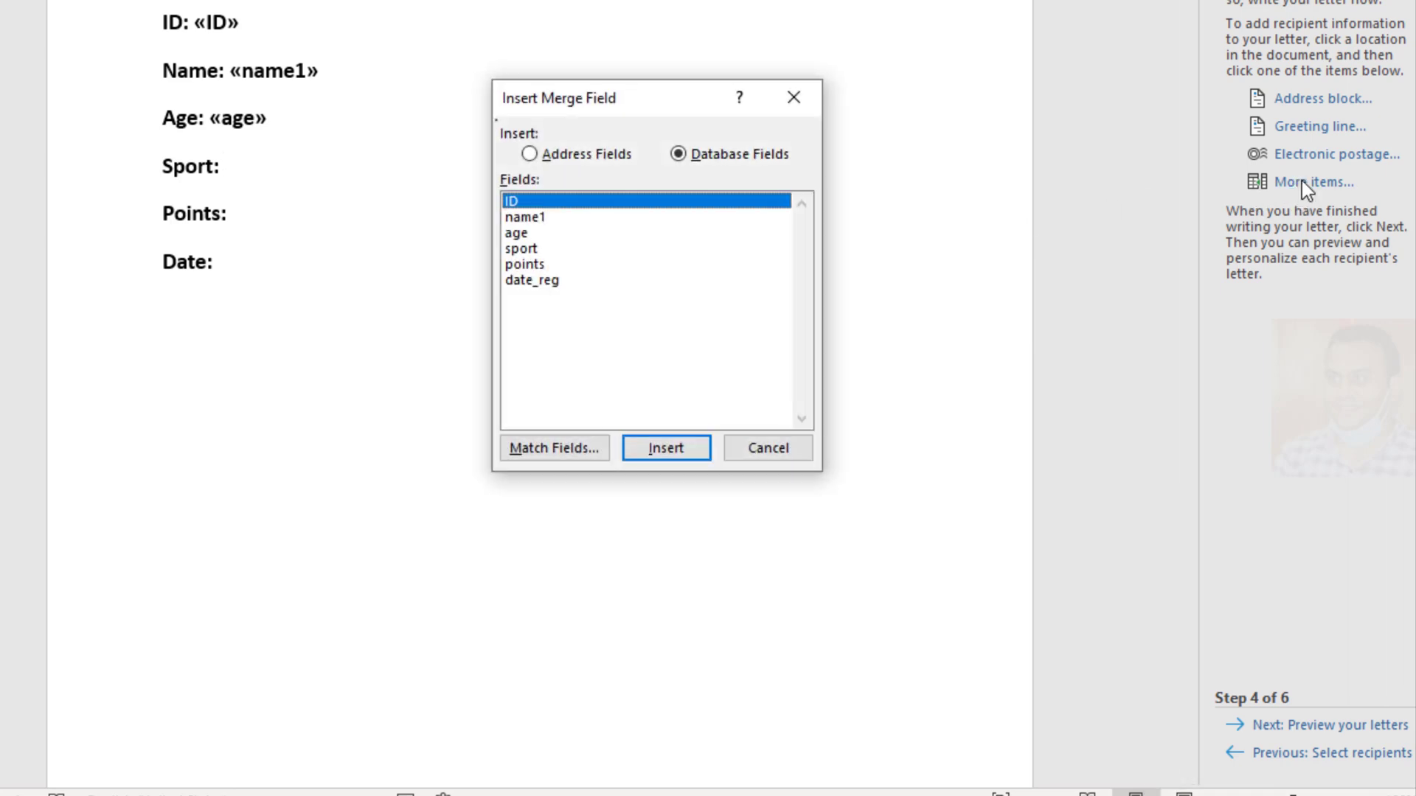
click(550, 249)
click(668, 450)
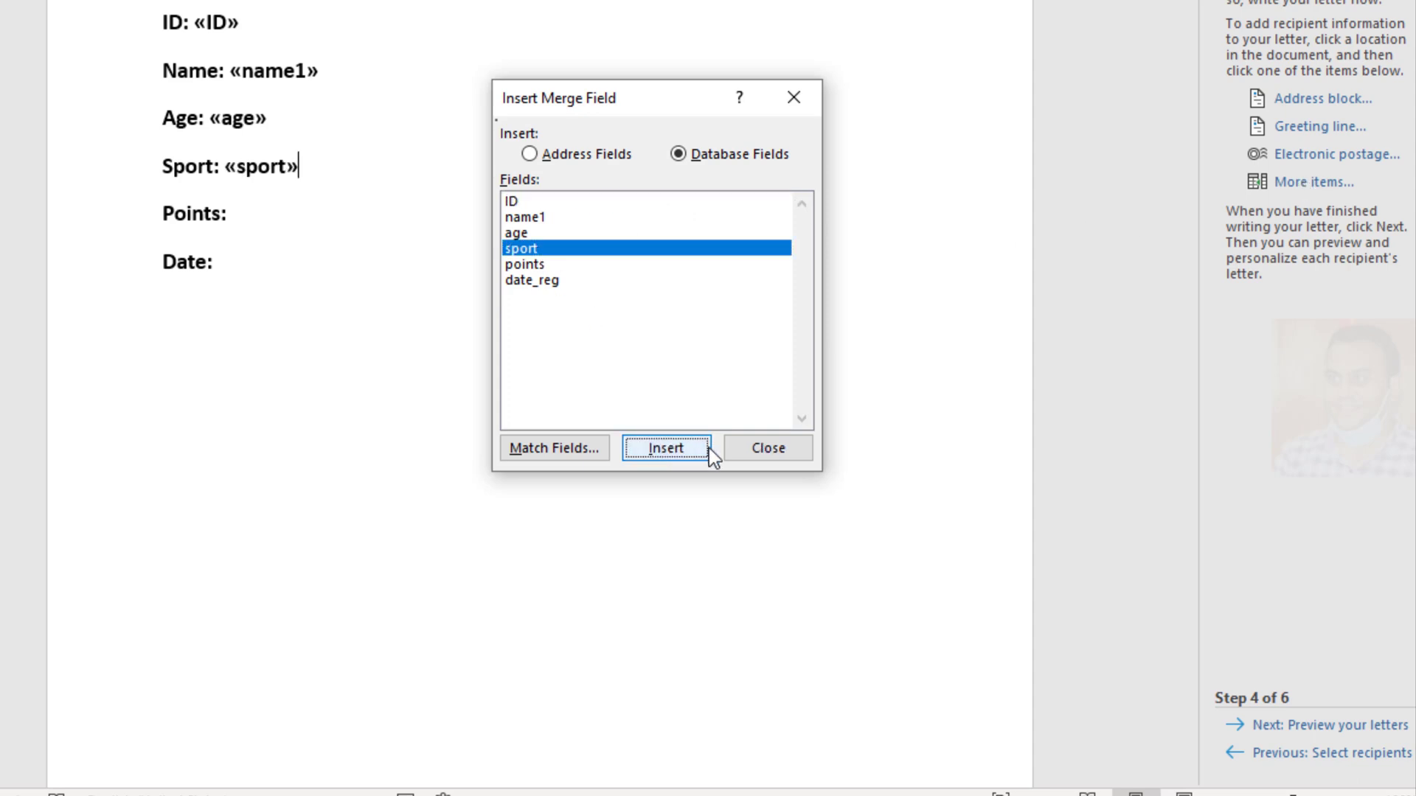
click(768, 452)
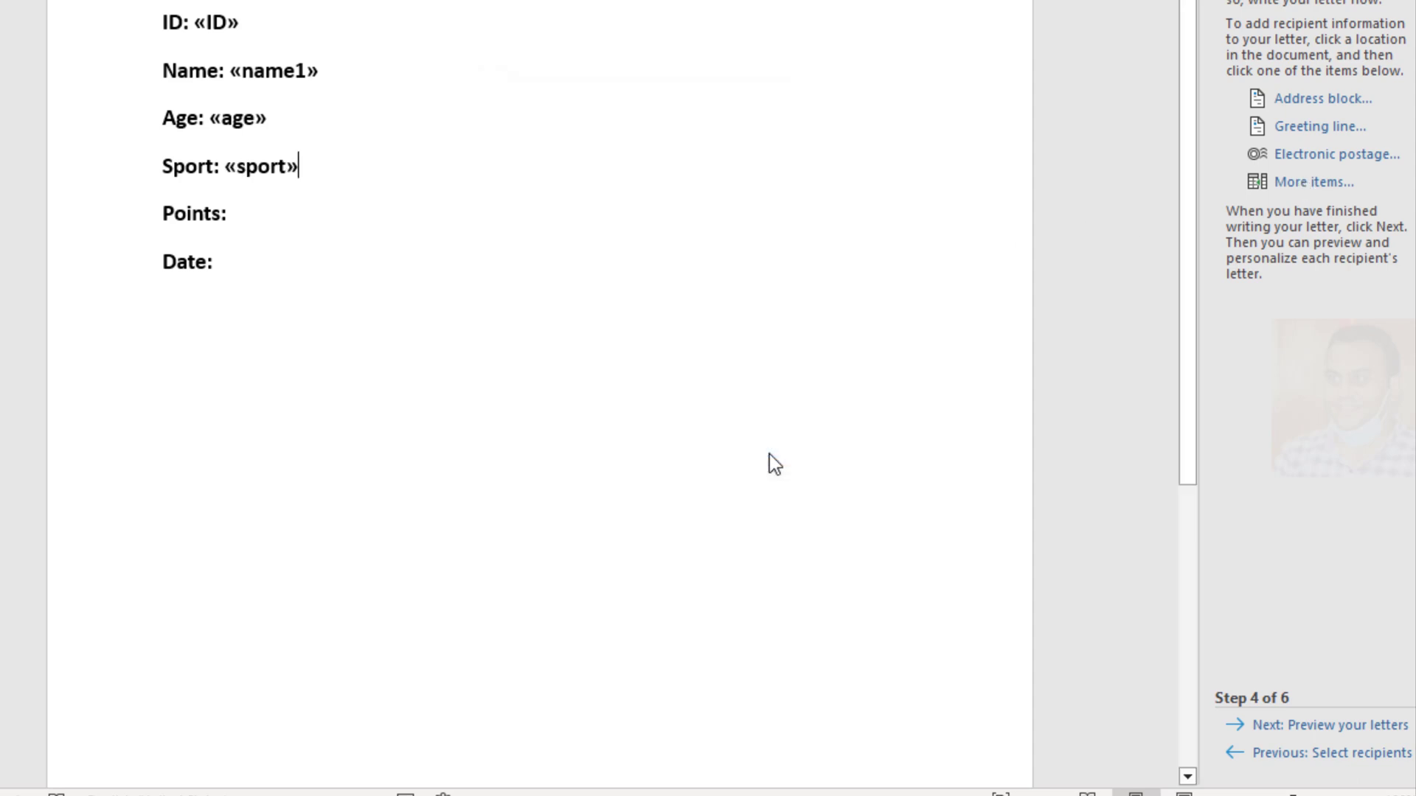
Step: Insert the points merge field after the "Points:" label
click(247, 213)
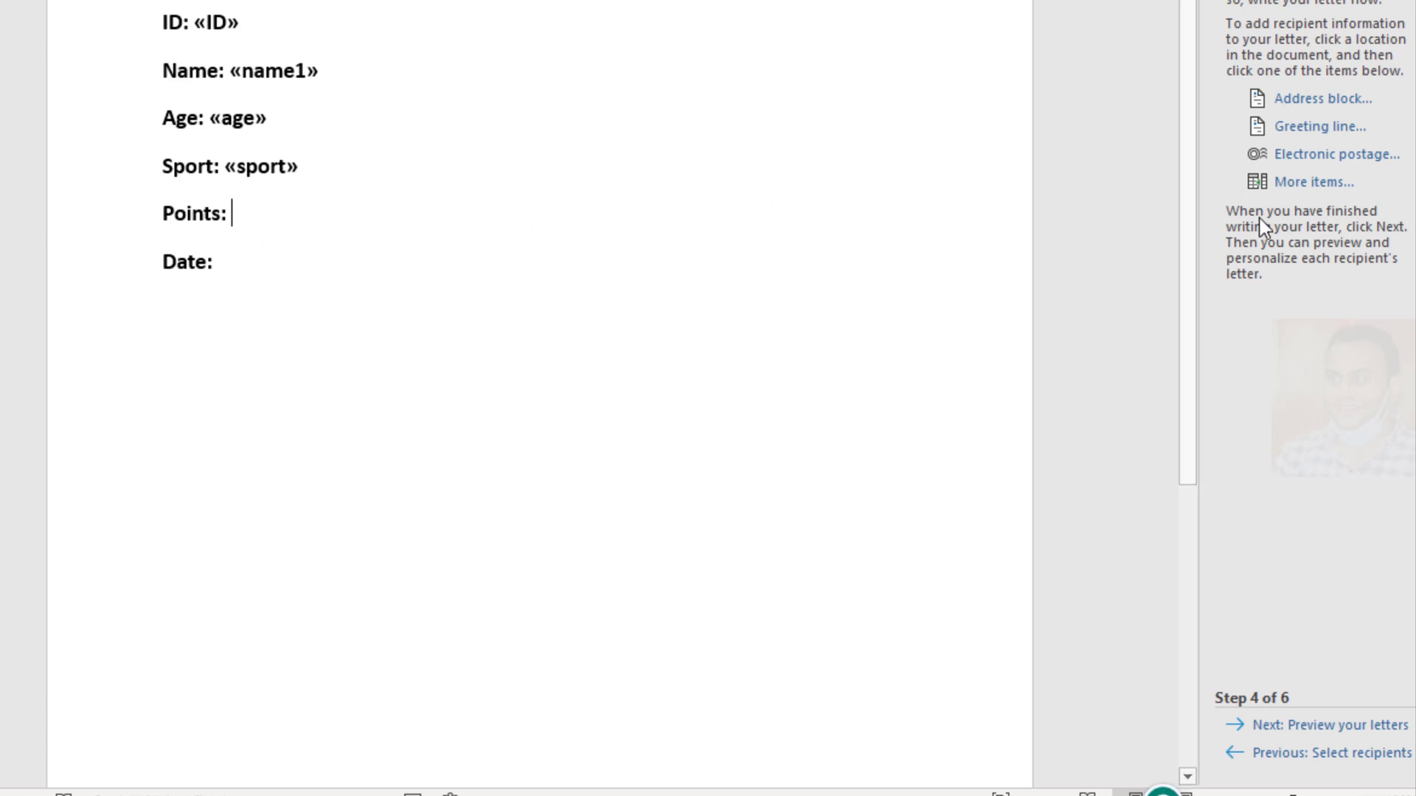
click(1291, 184)
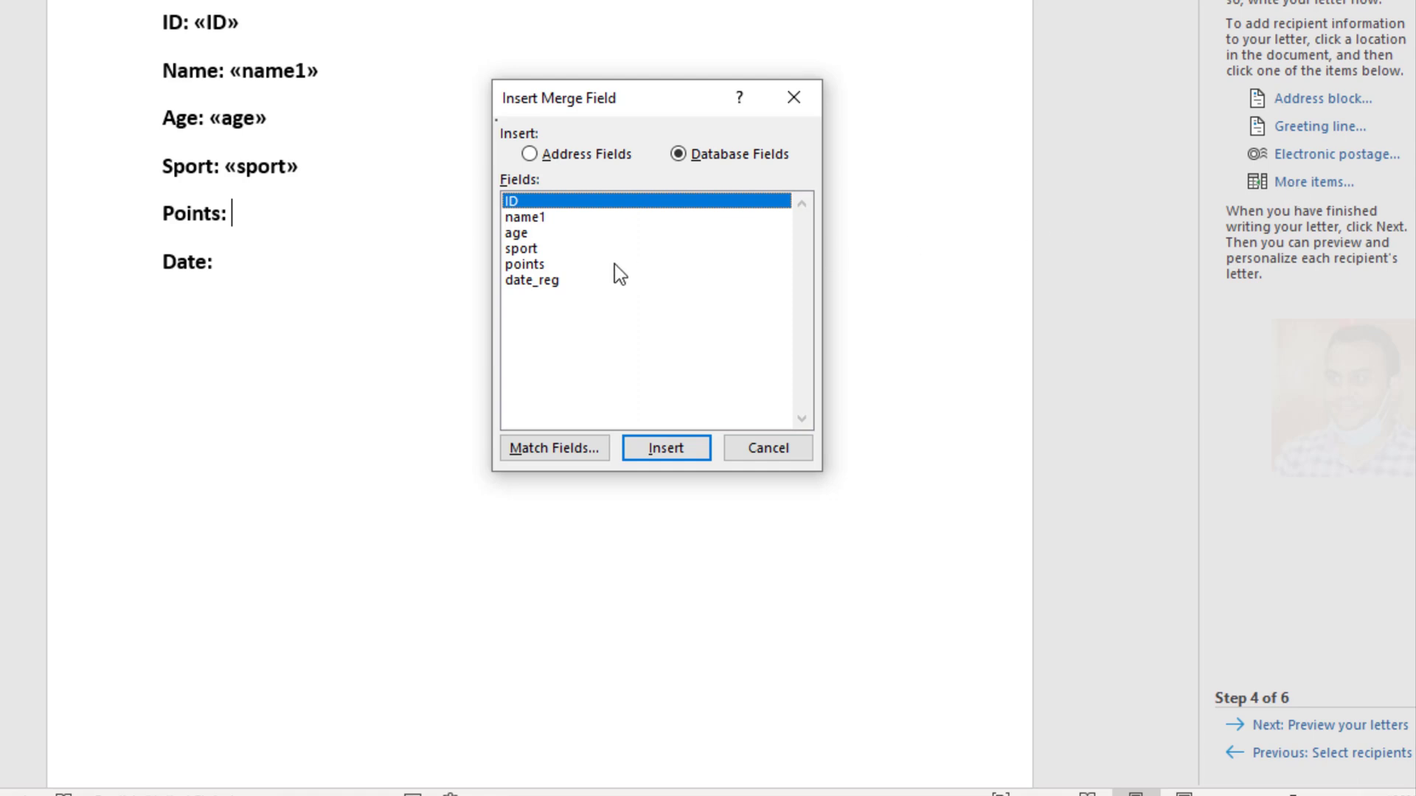
click(530, 265)
click(674, 449)
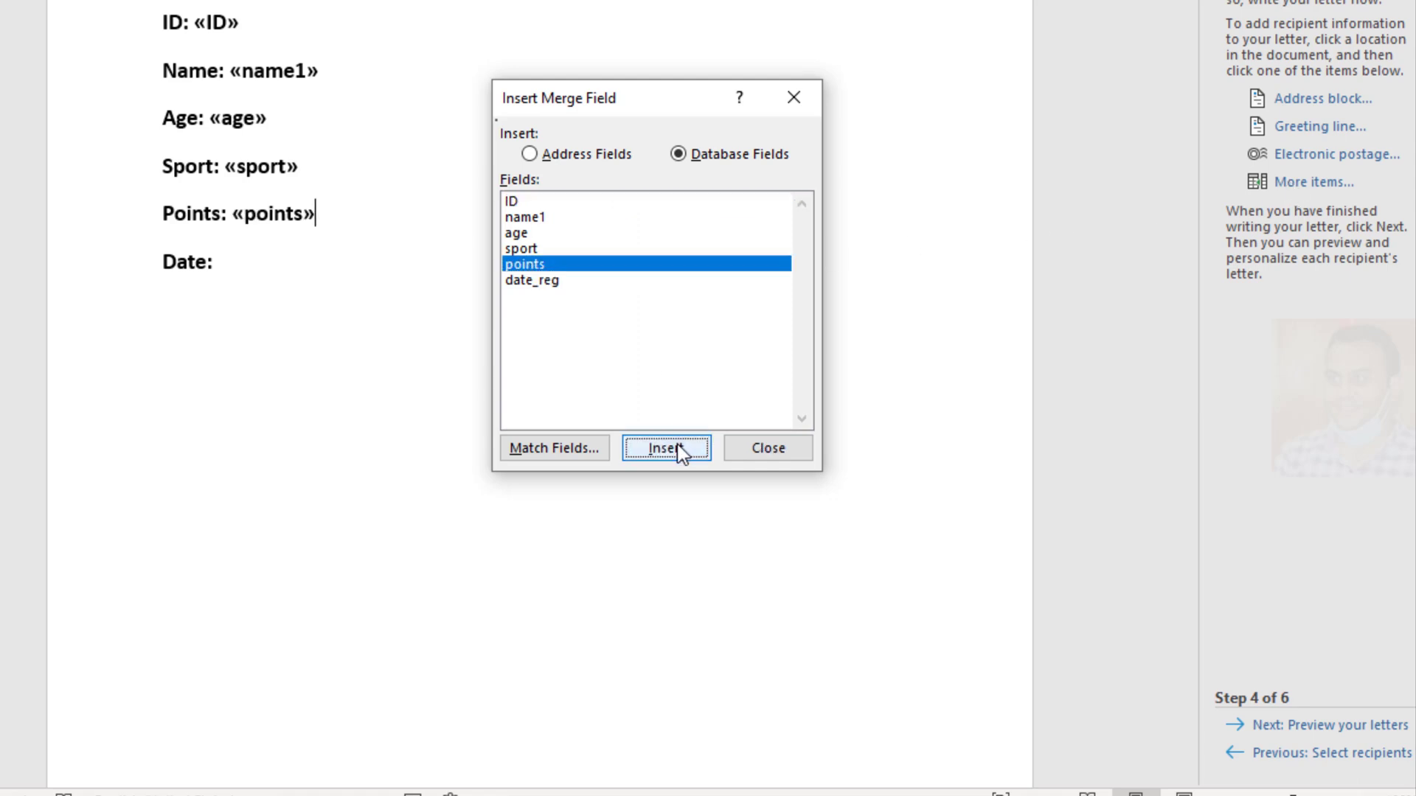
click(771, 447)
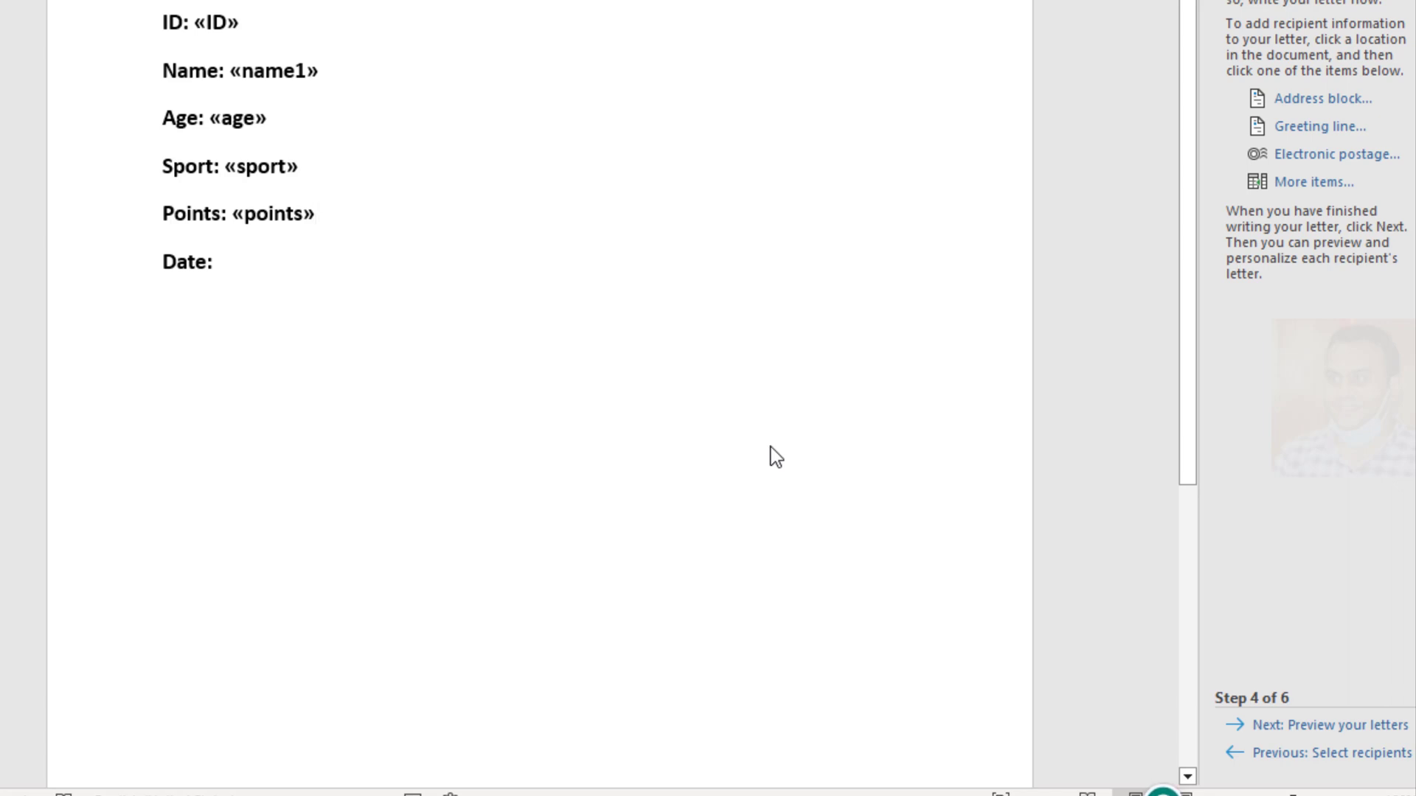
Step: Insert the date_reg merge field after the "Date:" label
click(248, 264)
click(1306, 184)
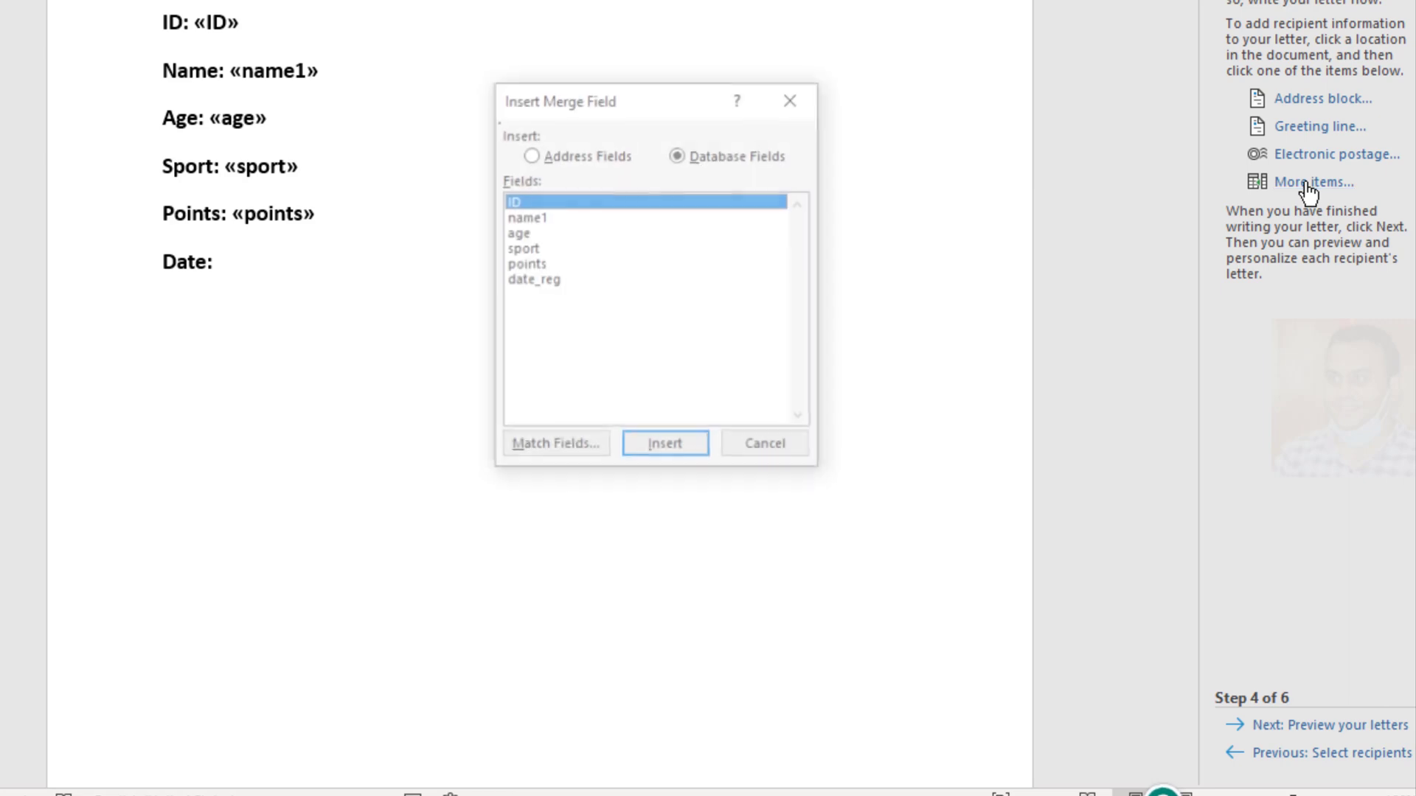
click(544, 281)
click(674, 449)
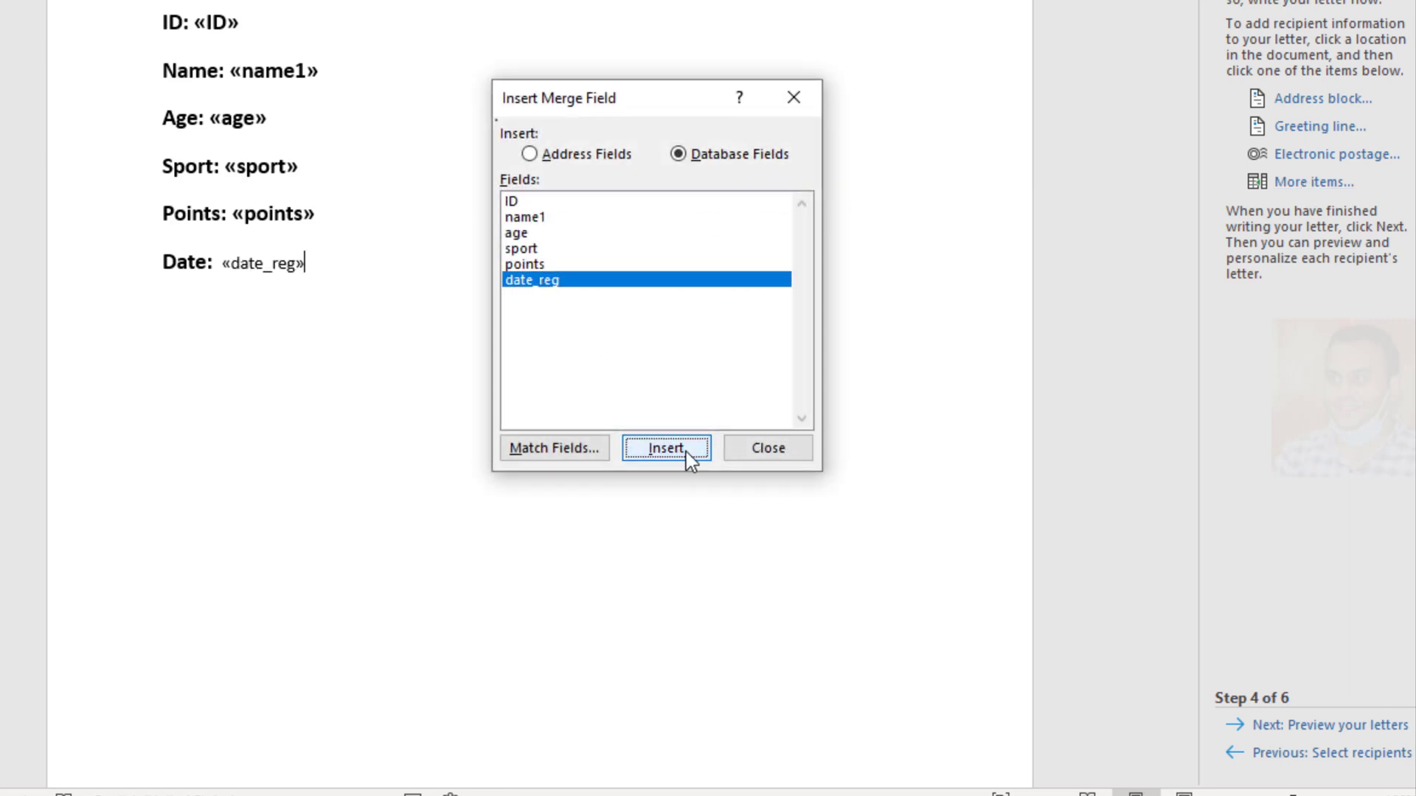
Step: Close the merge field insertion dialog and colour the ID merge field dark blue from the theme colours
click(760, 451)
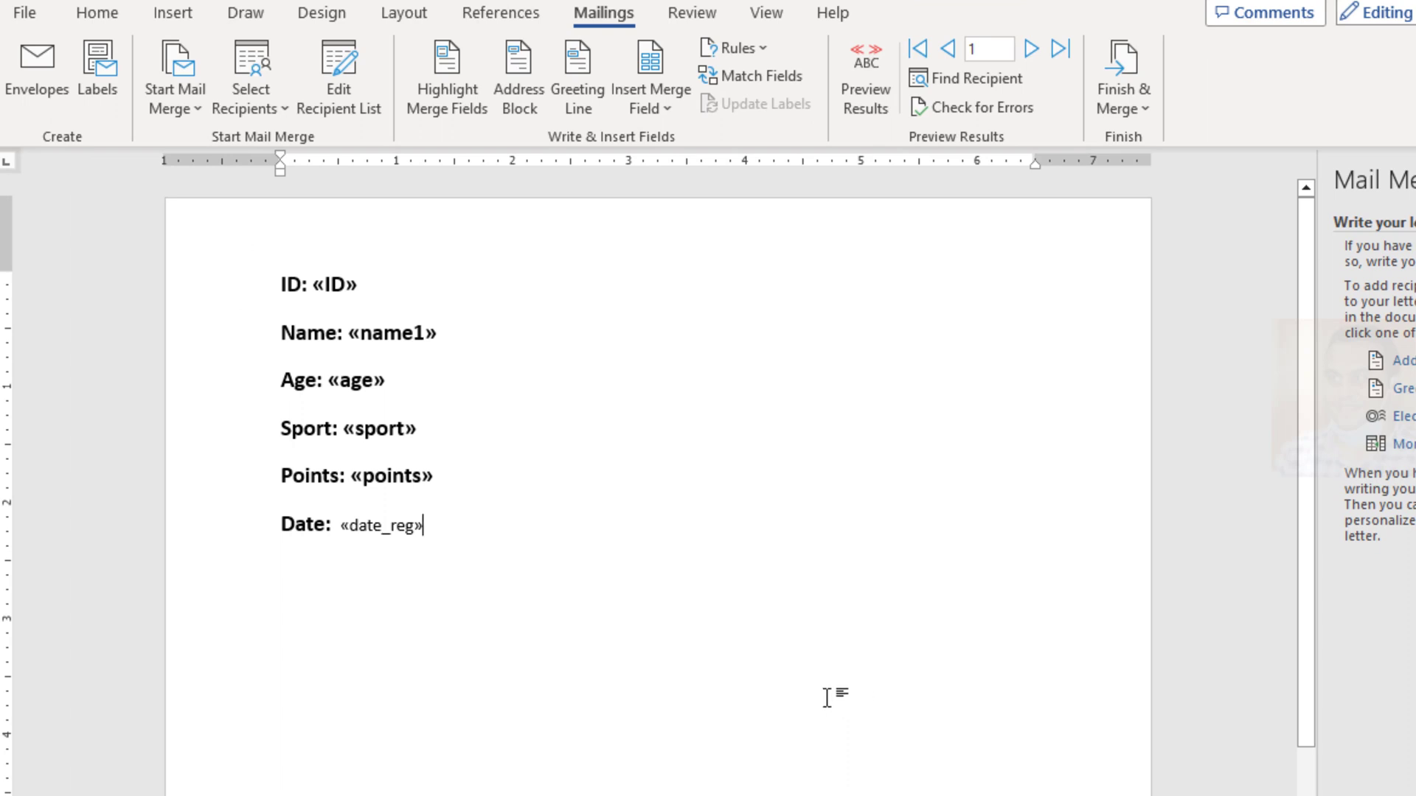
drag(319, 287, 361, 284)
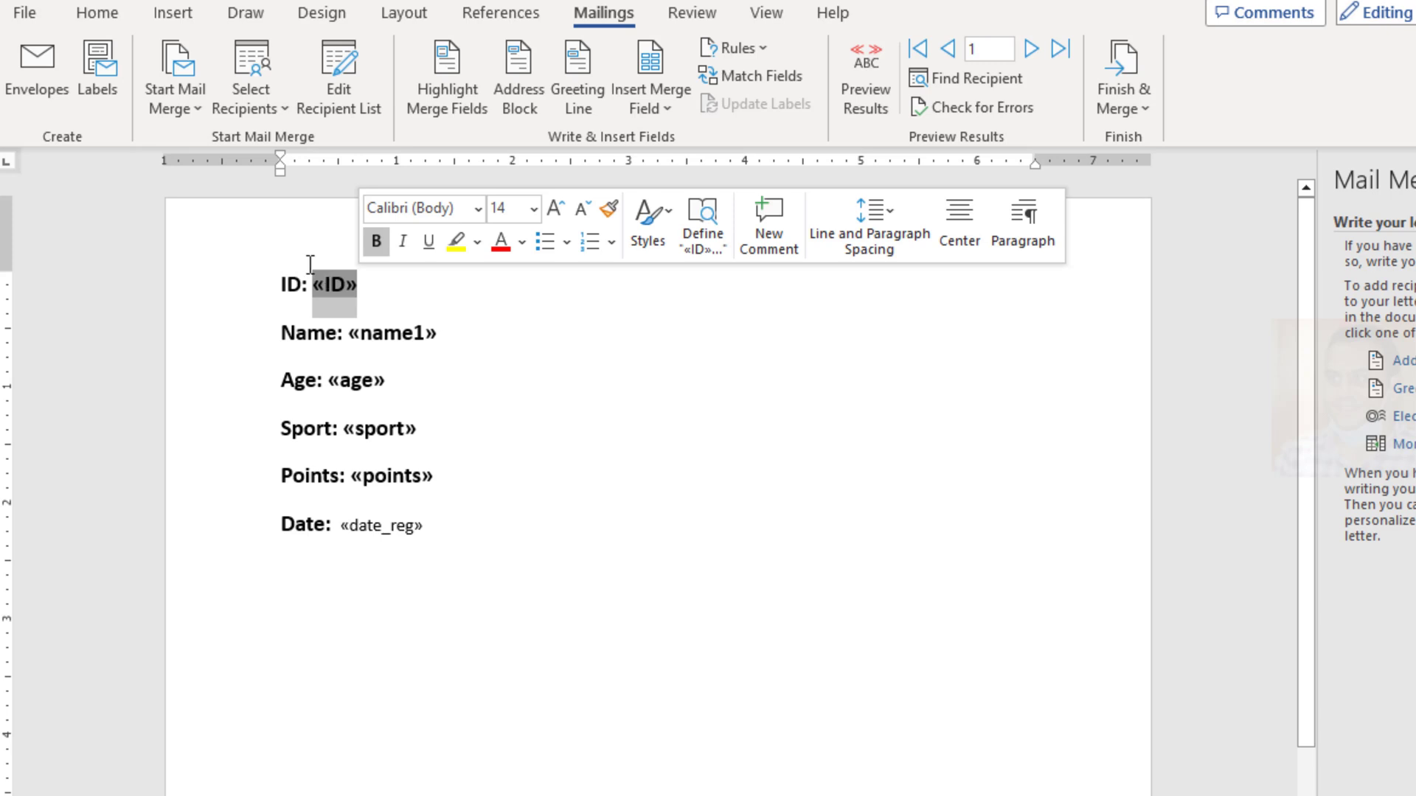
click(522, 241)
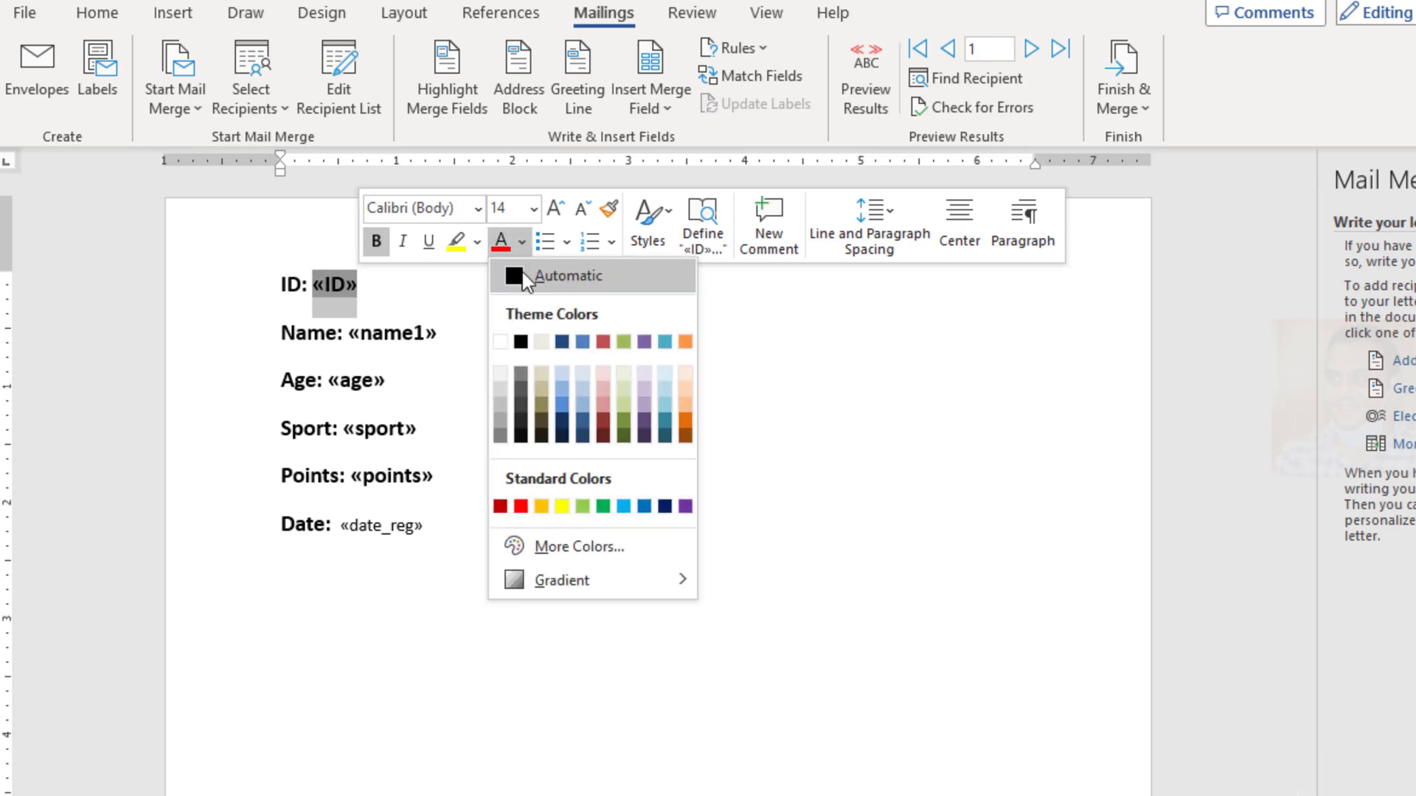
click(565, 341)
click(565, 341)
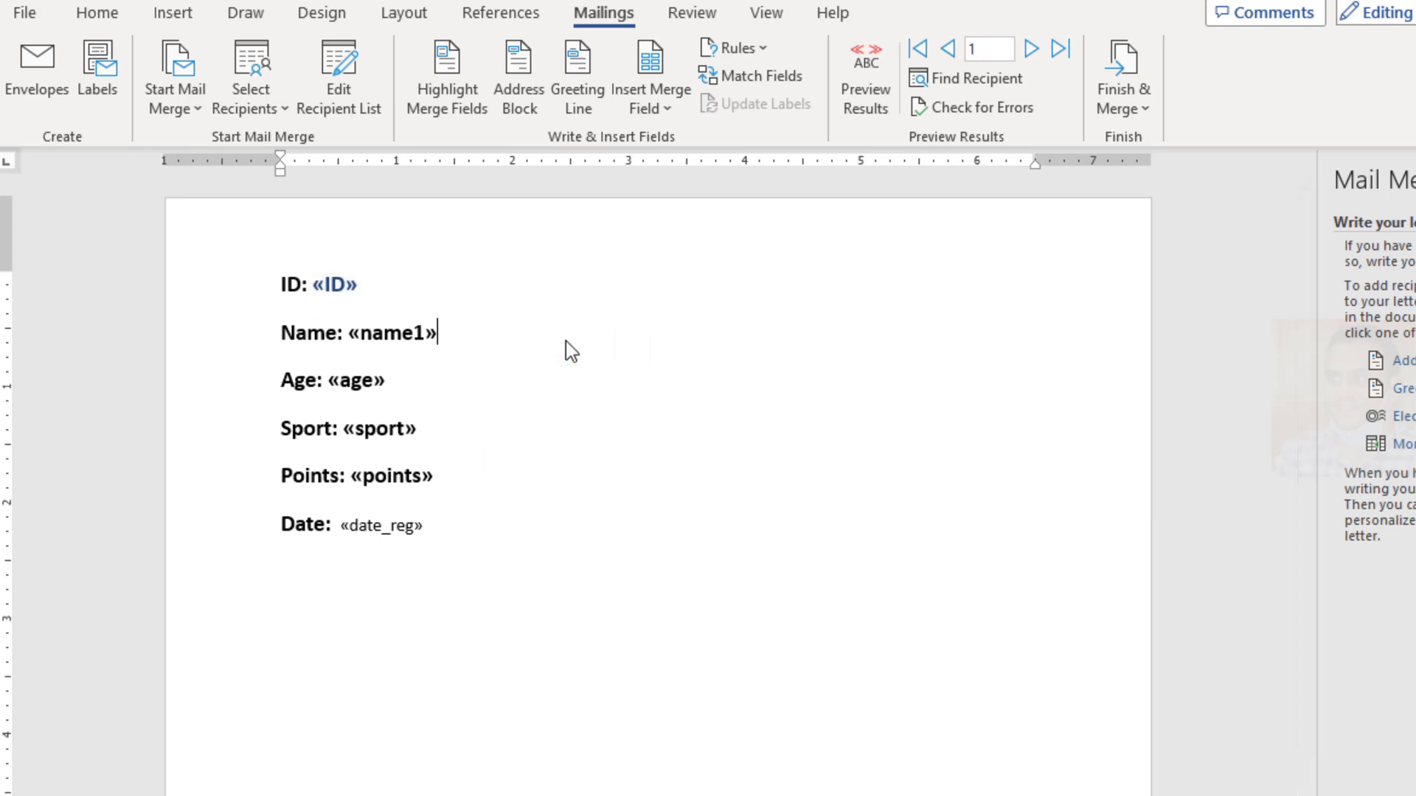
Step: Copy the ID field's formatting to the name1, age, sport, points and date_reg merge fields with Format Painter
drag(325, 288, 364, 288)
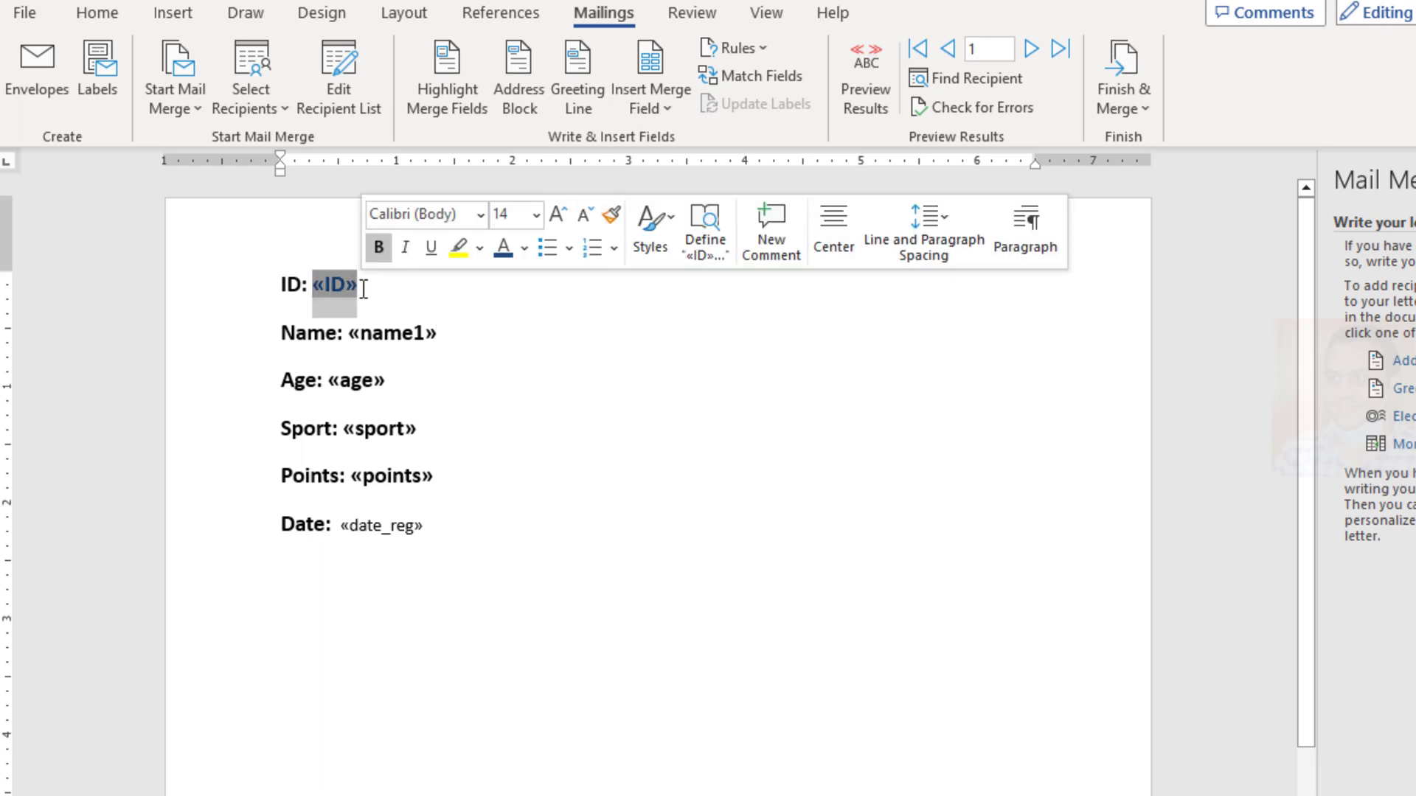
click(610, 215)
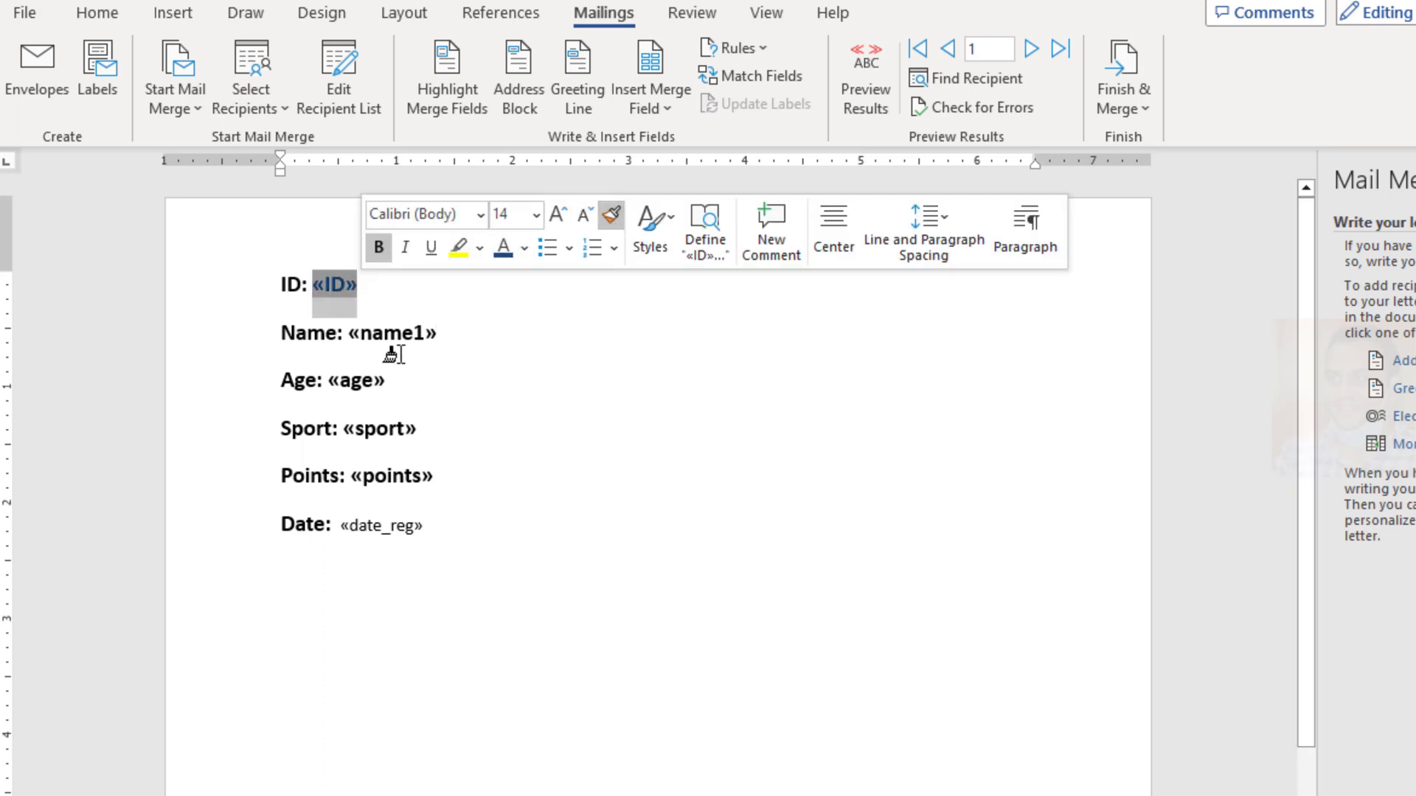
drag(350, 330, 448, 329)
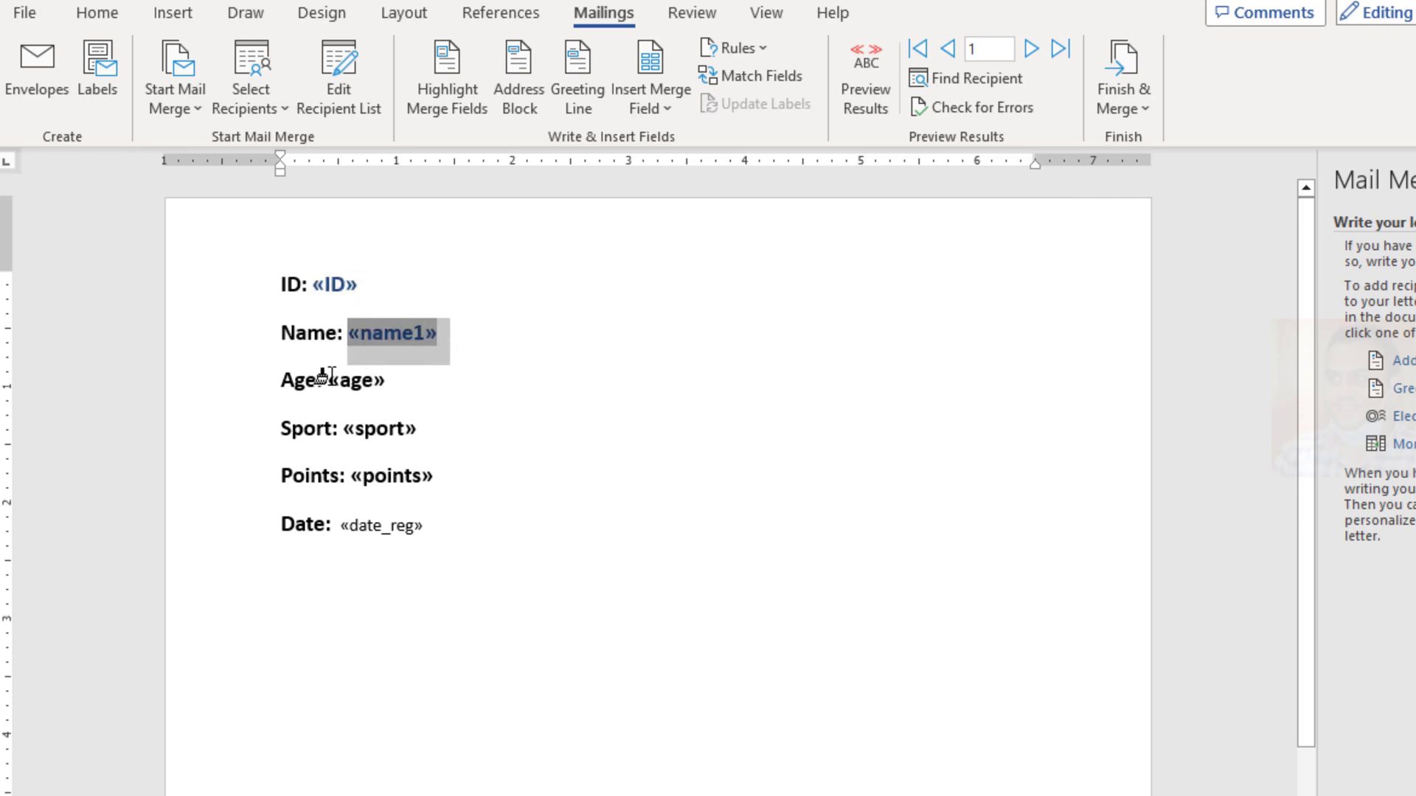
drag(327, 381, 387, 381)
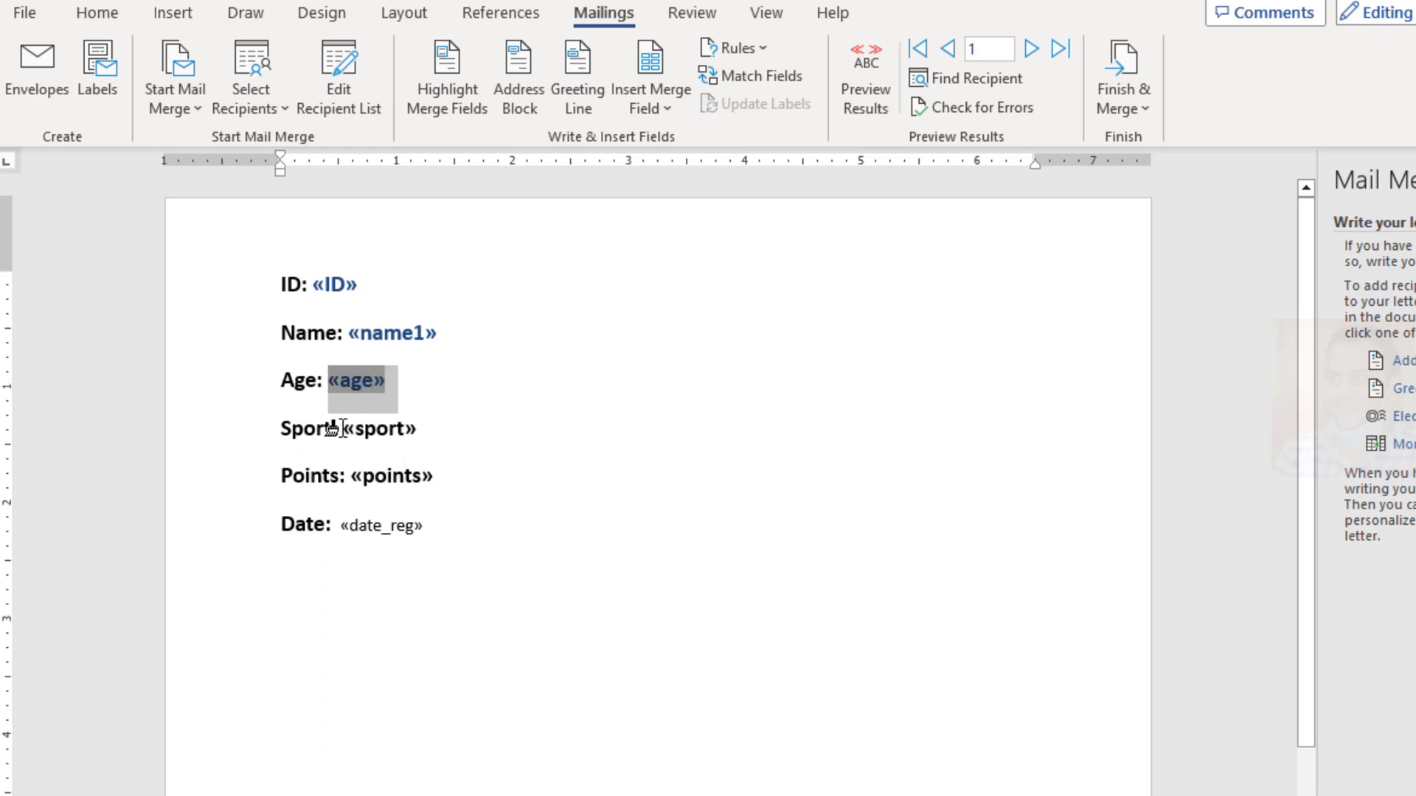
drag(342, 429, 415, 426)
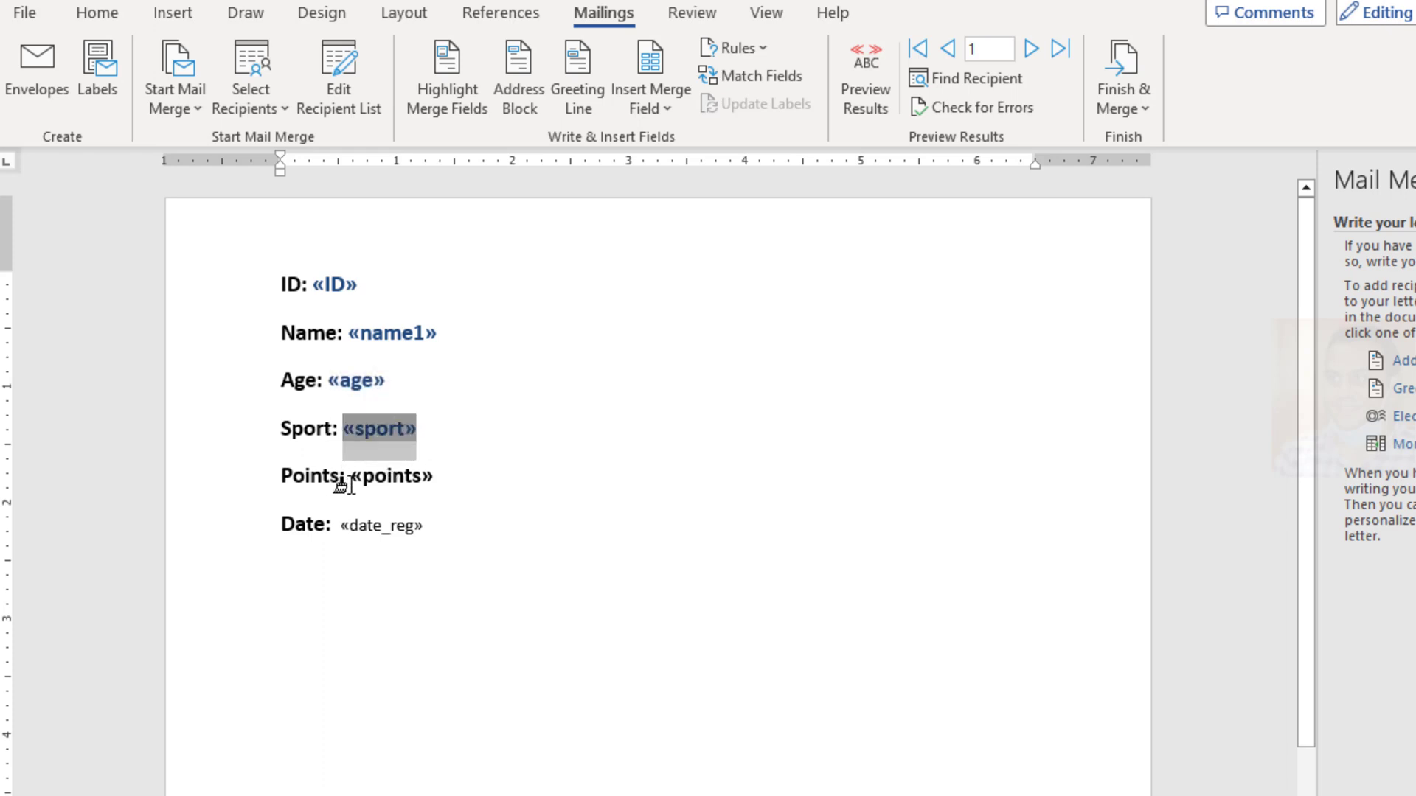
drag(351, 480, 443, 484)
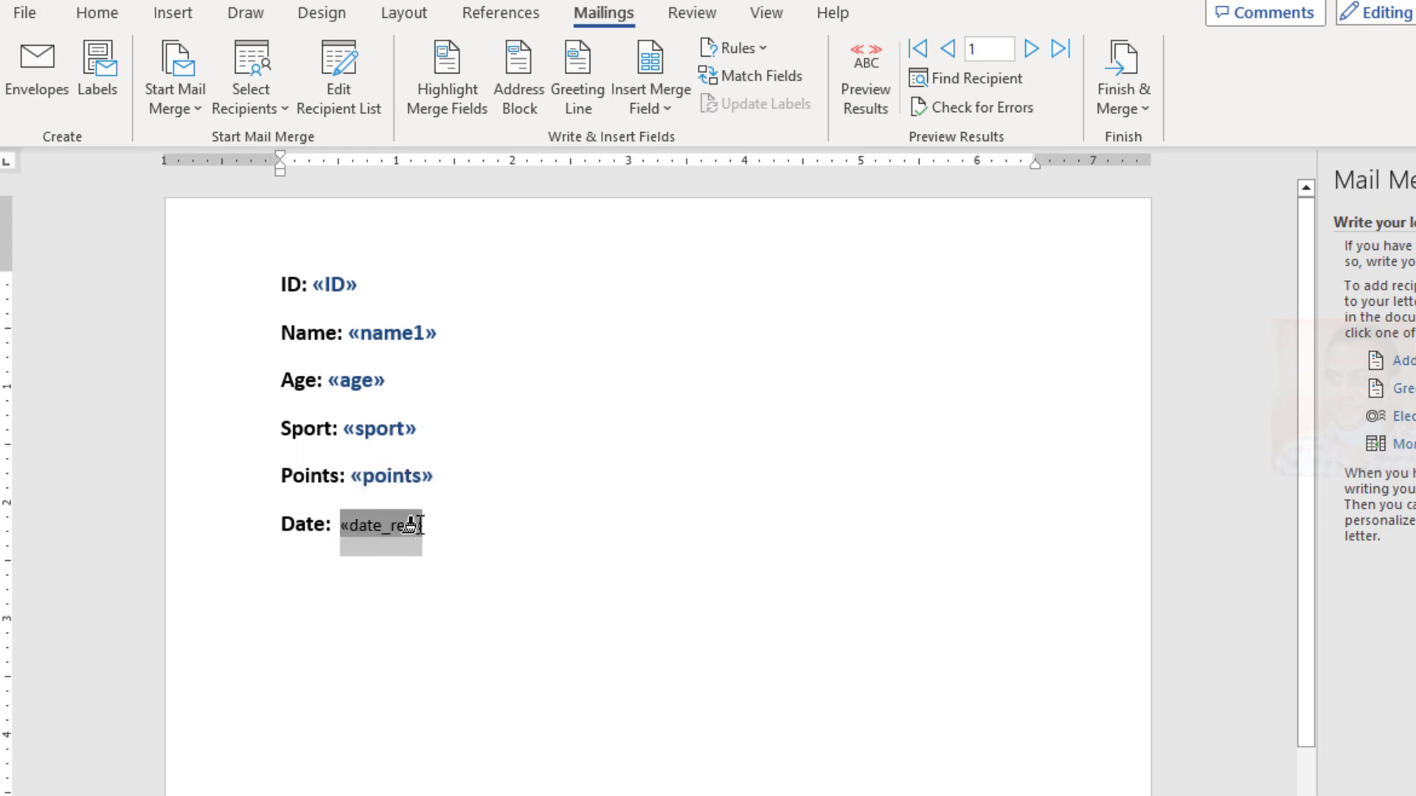
click(404, 523)
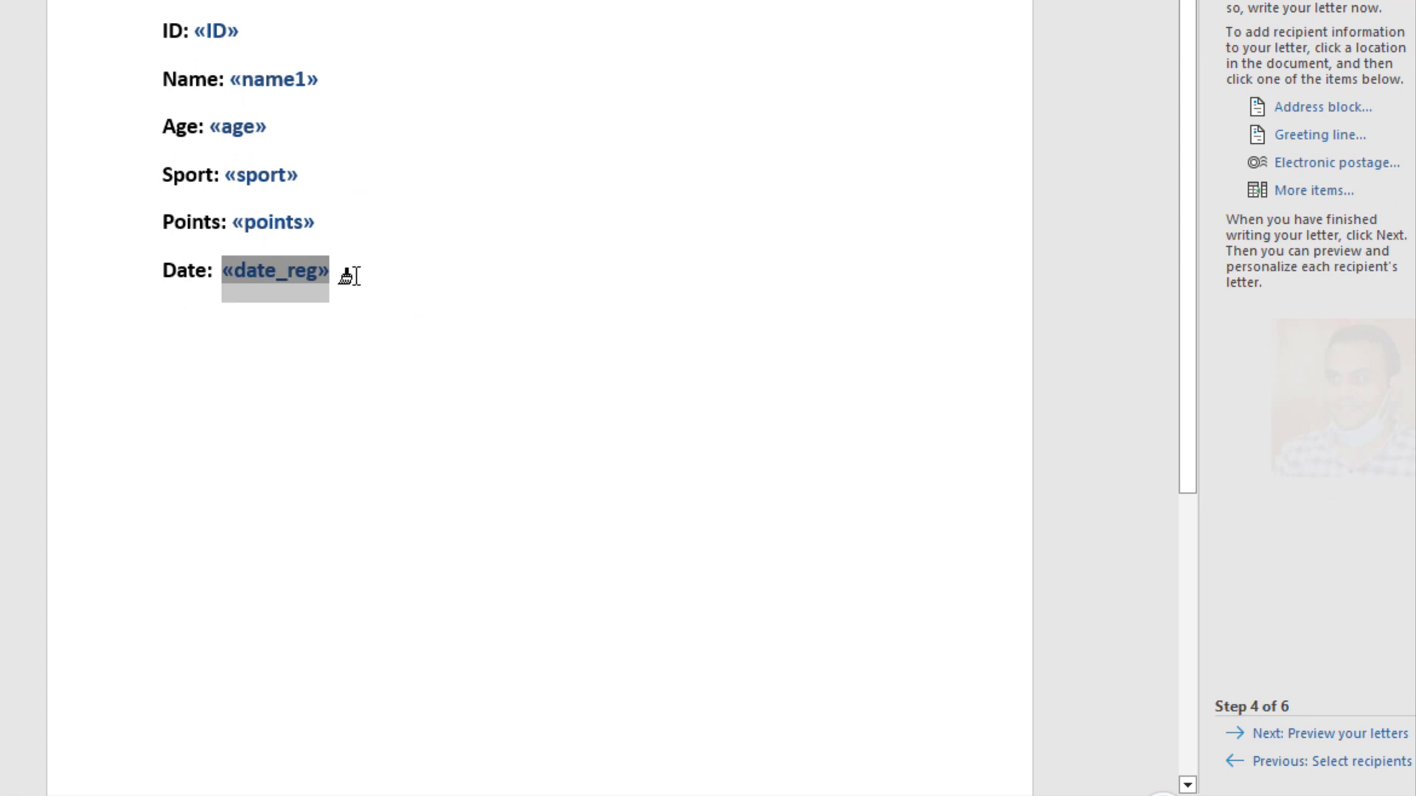
Step: Preview the letters, complete the merge and merge all records into a new document of individual letters
click(1330, 734)
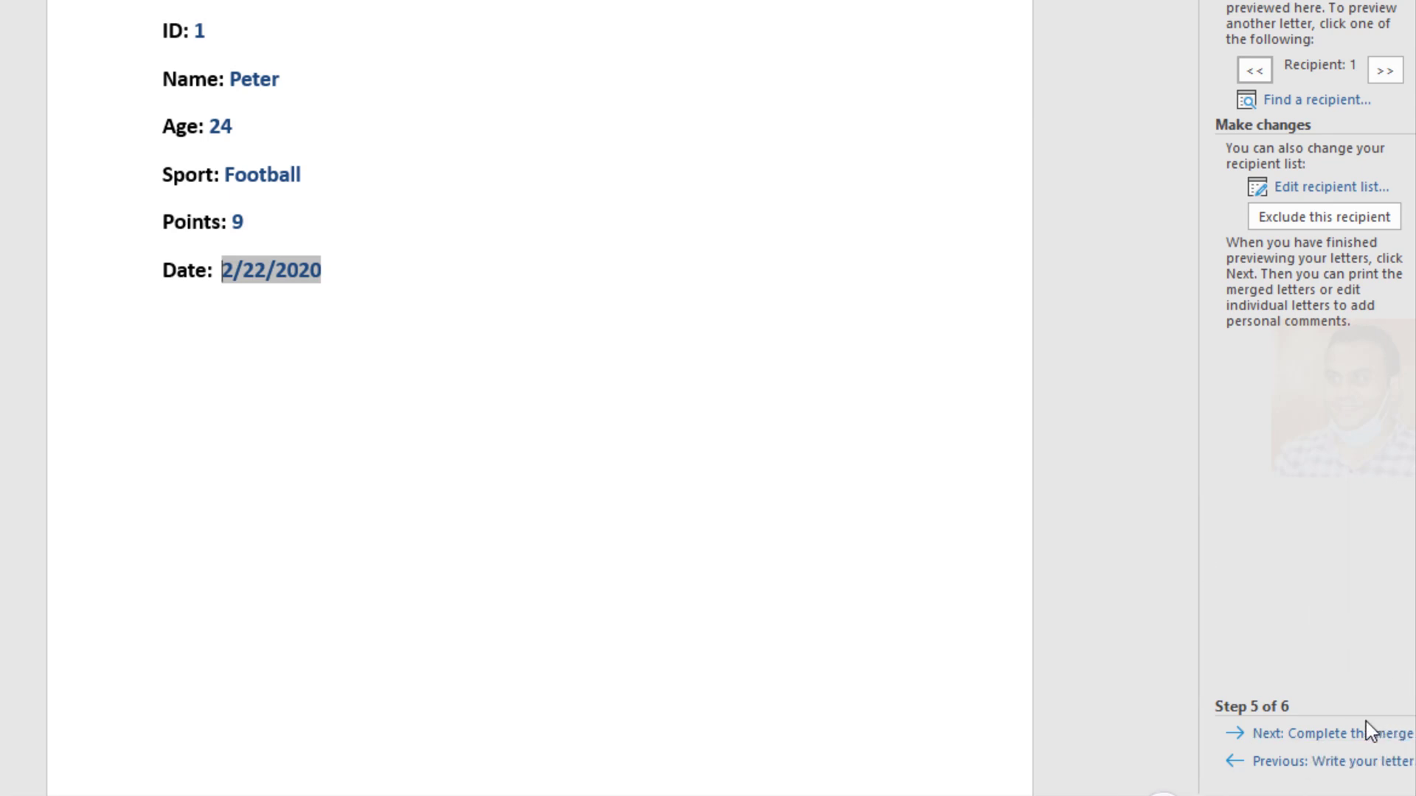
click(1334, 734)
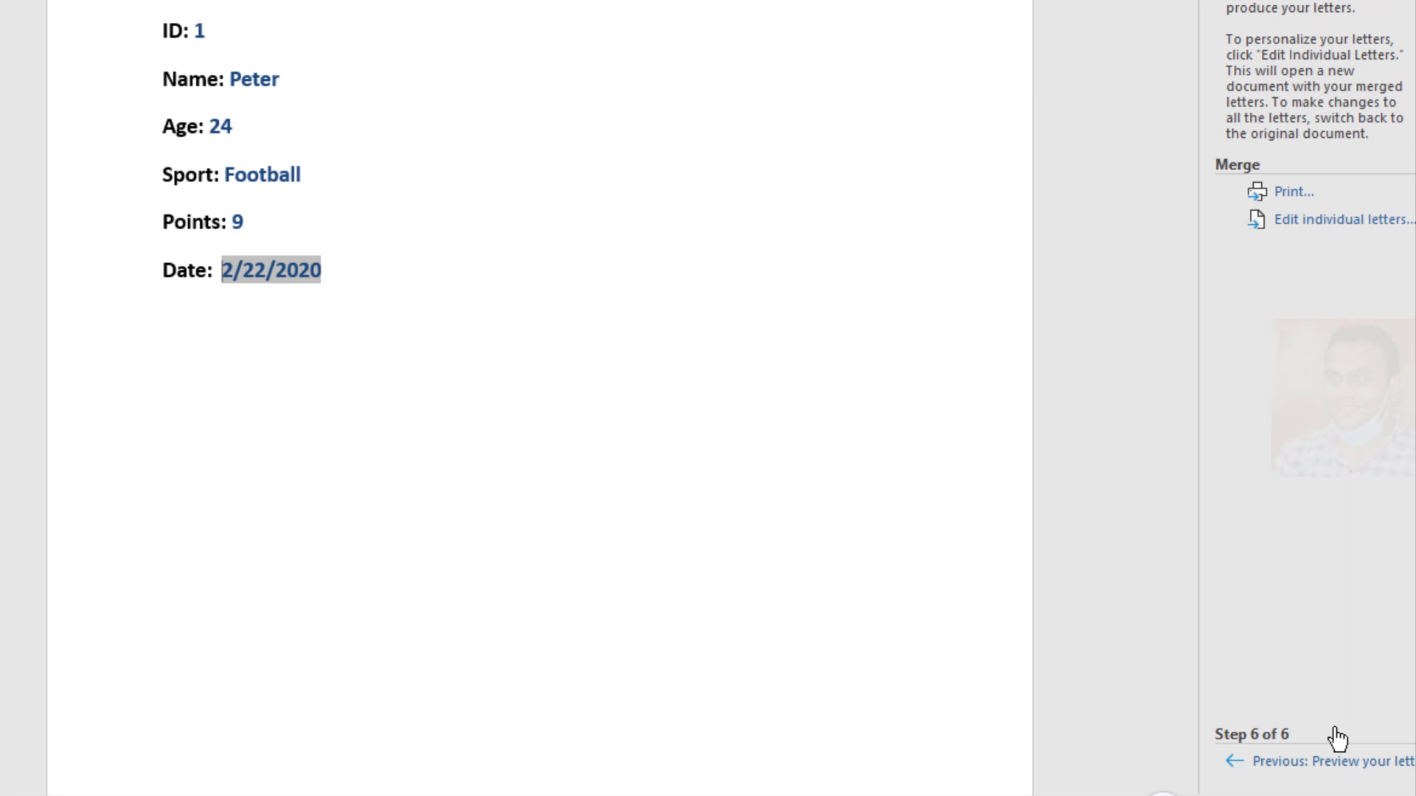
click(1319, 224)
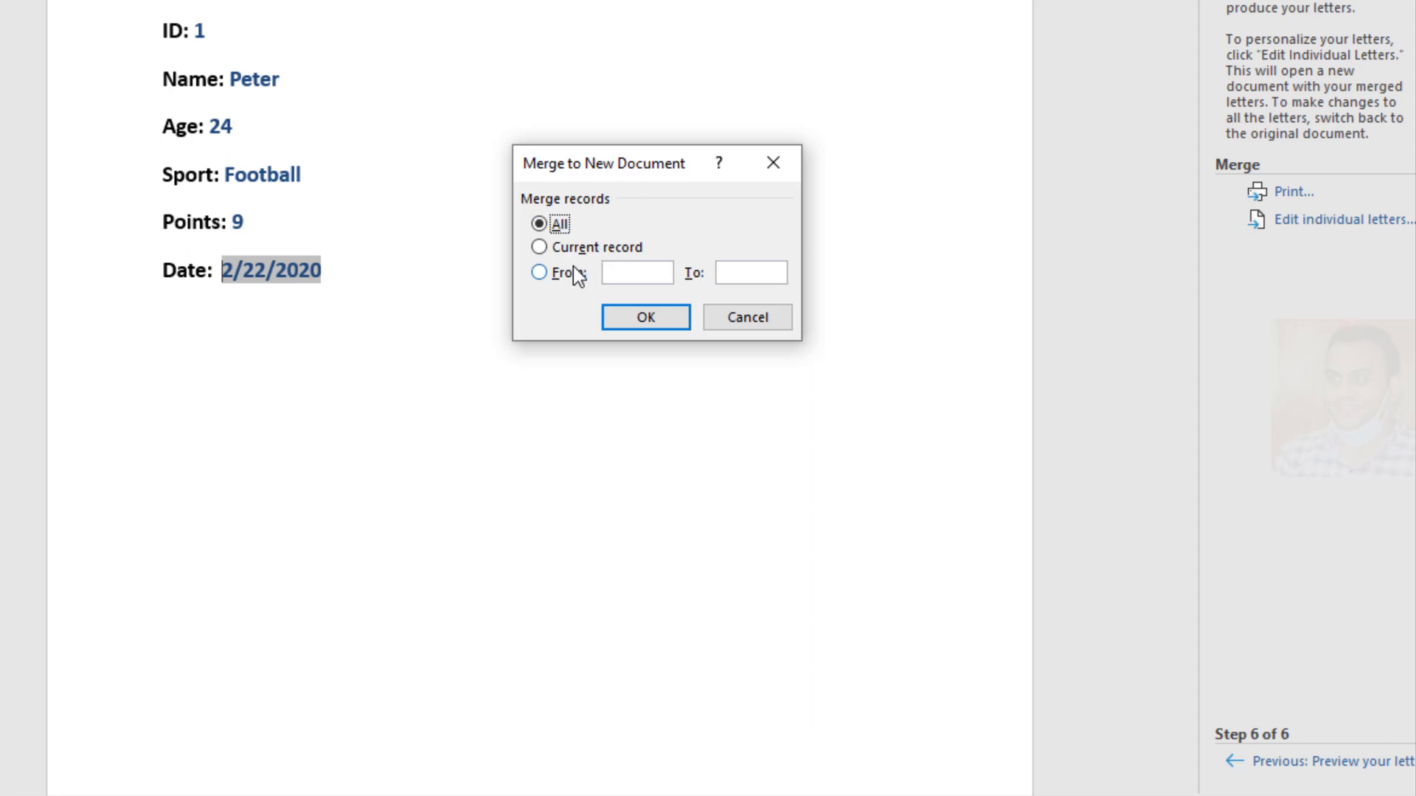
click(663, 319)
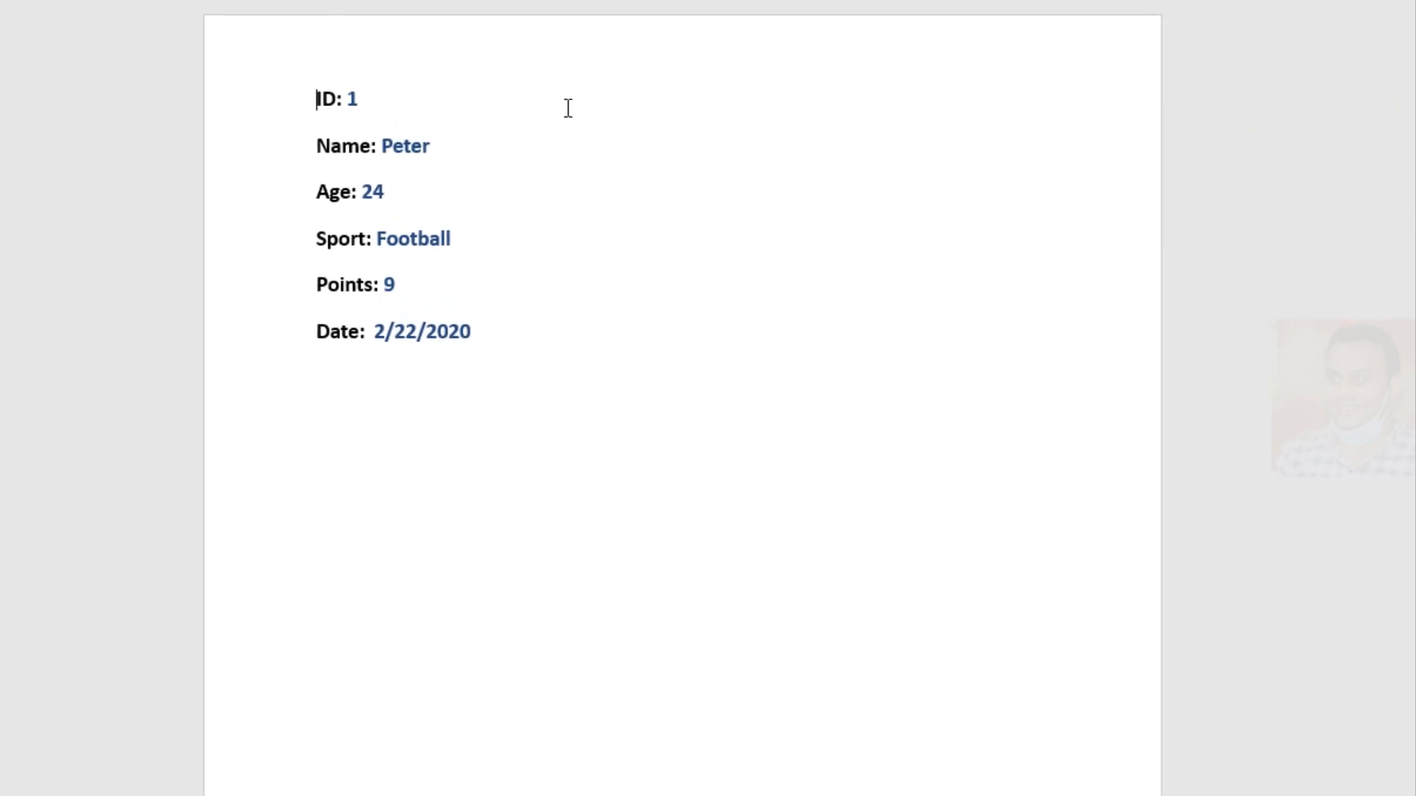
Step: Review the merged letters page by page and start saving the new document
scroll(567, 108, down, 9)
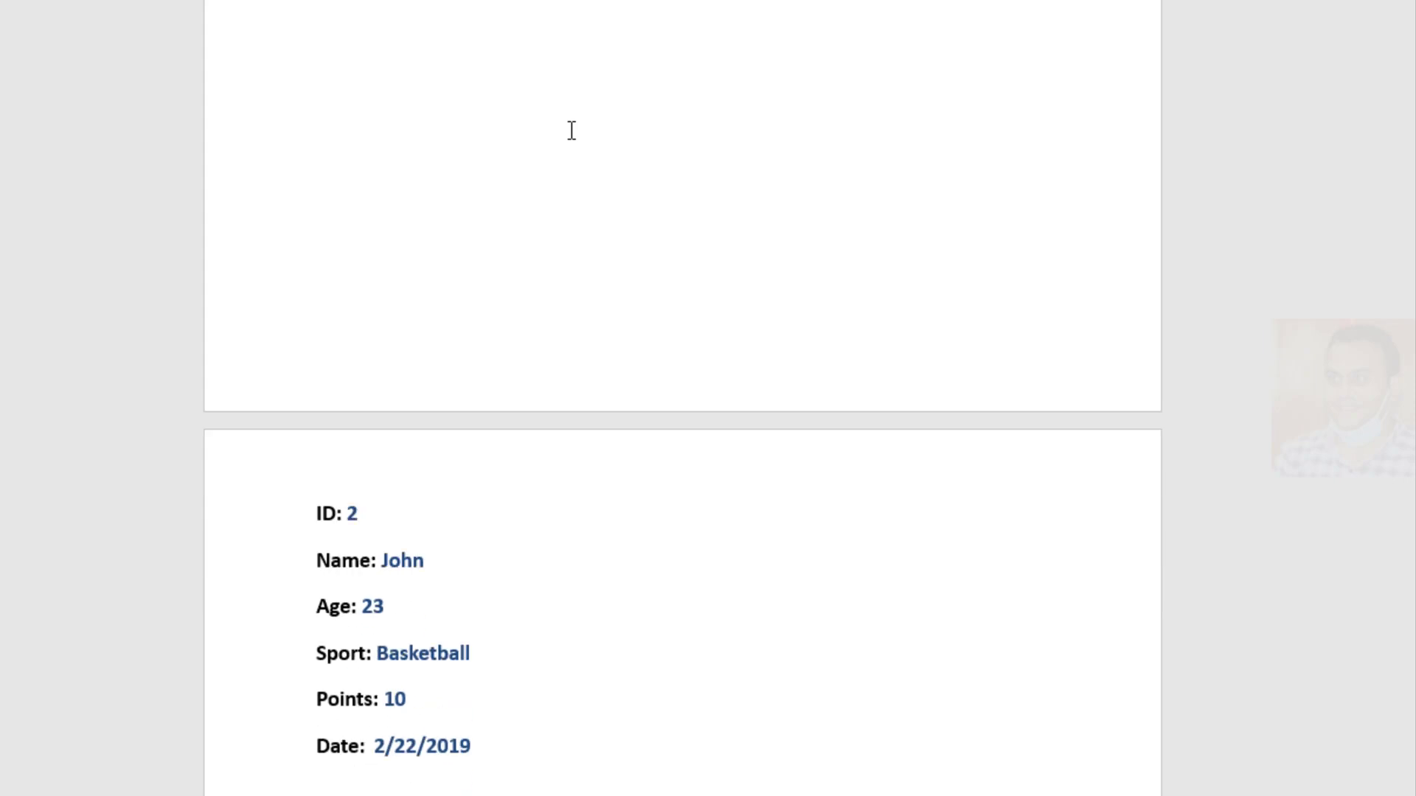
scroll(572, 131, down, 18)
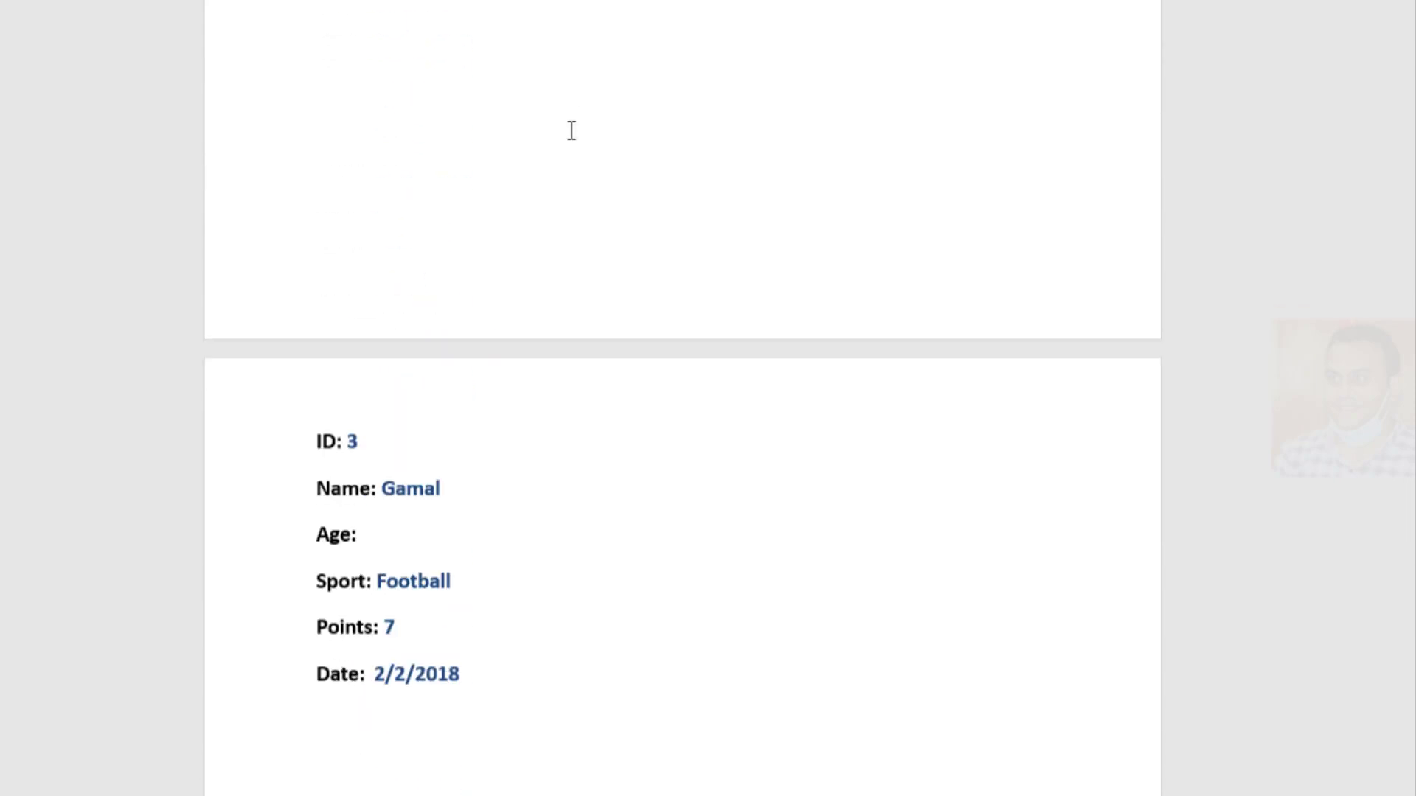
scroll(572, 131, down, 19)
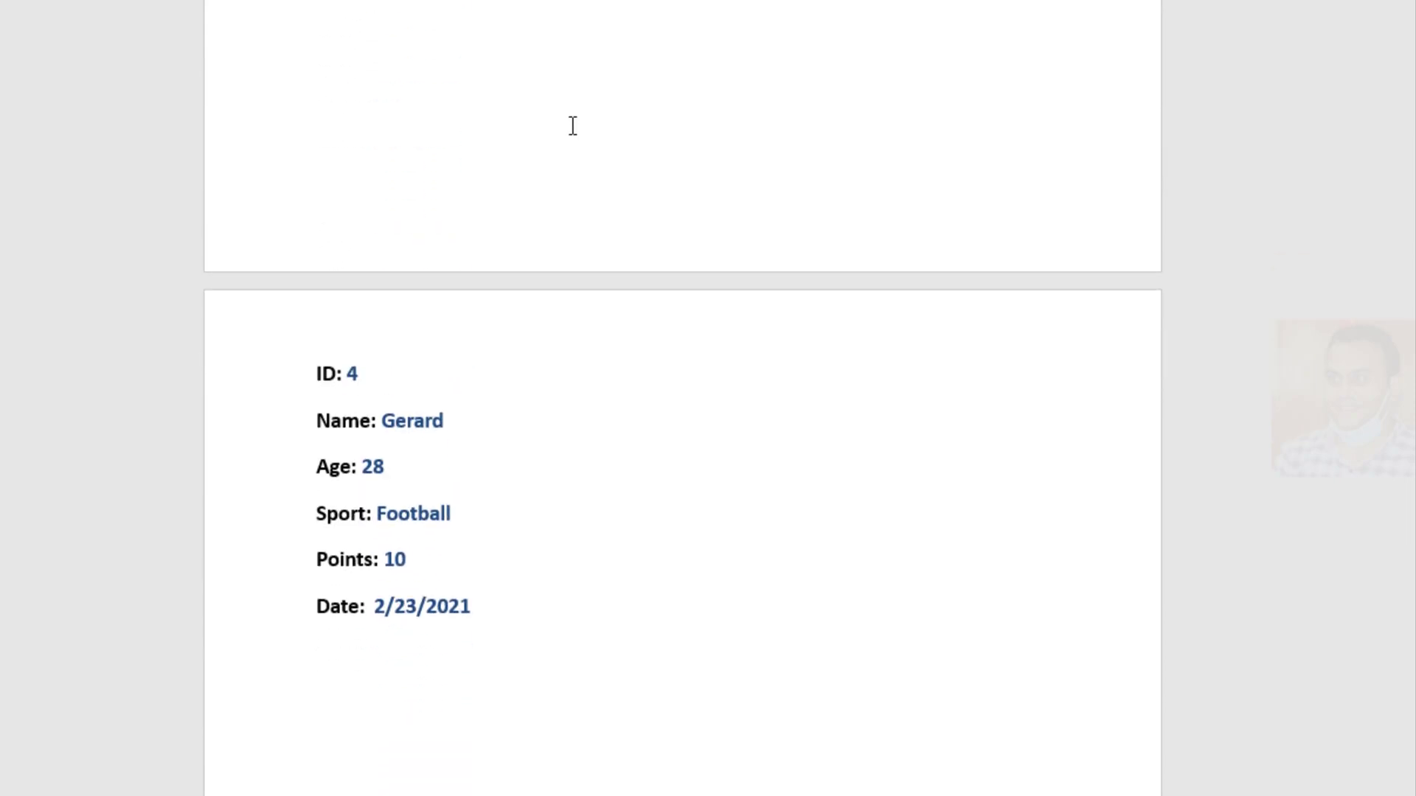
scroll(573, 125, down, 20)
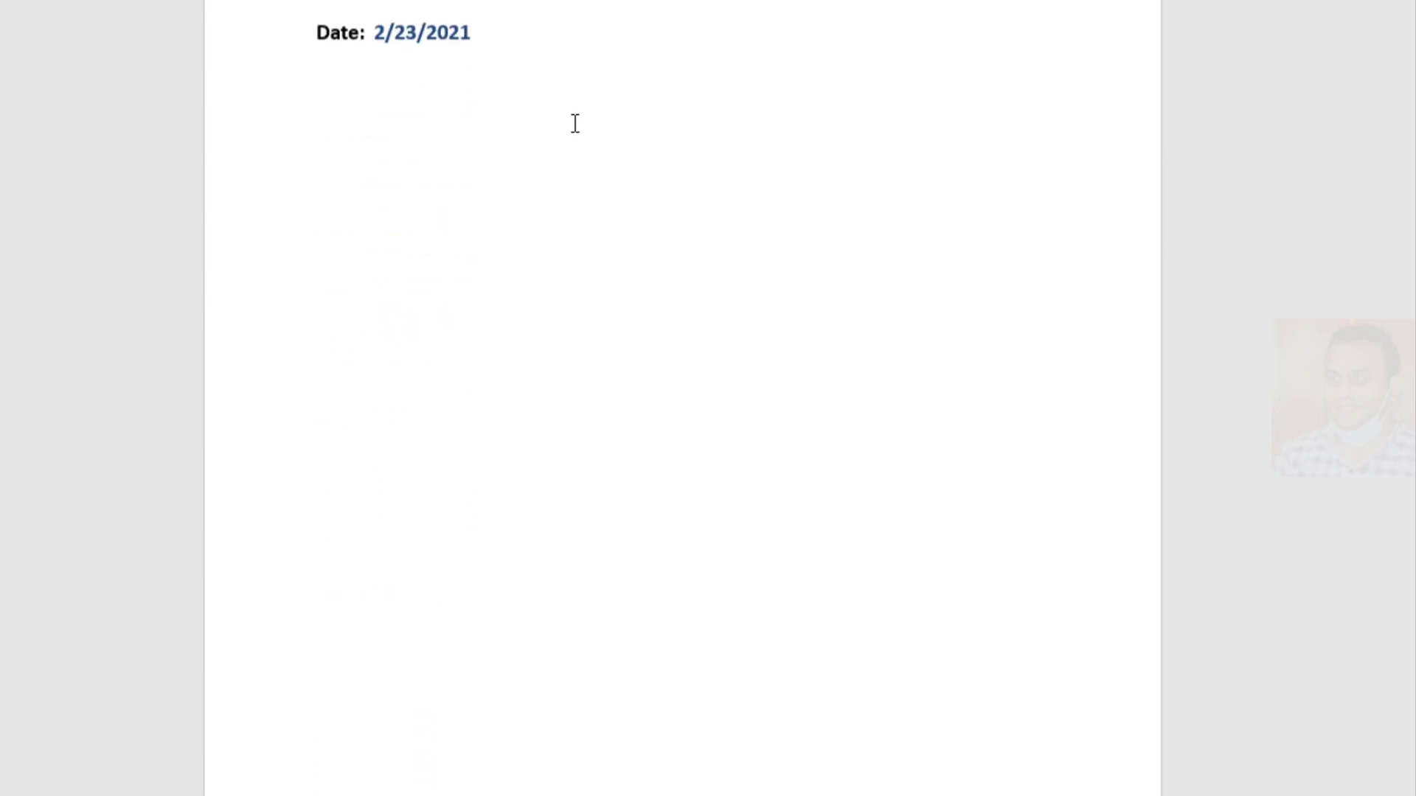
scroll(575, 124, down, 20)
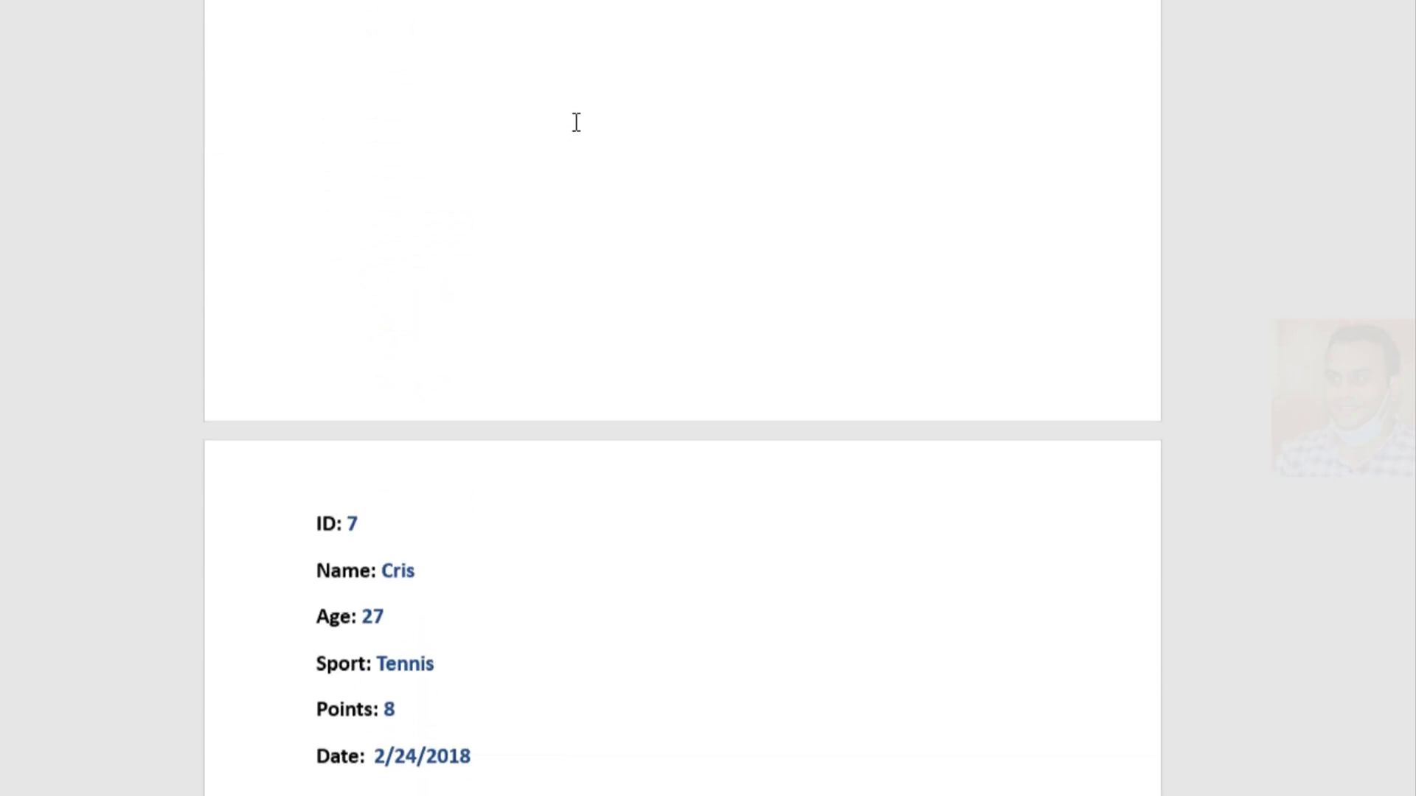
scroll(576, 122, down, 9)
key(ctrl+s)
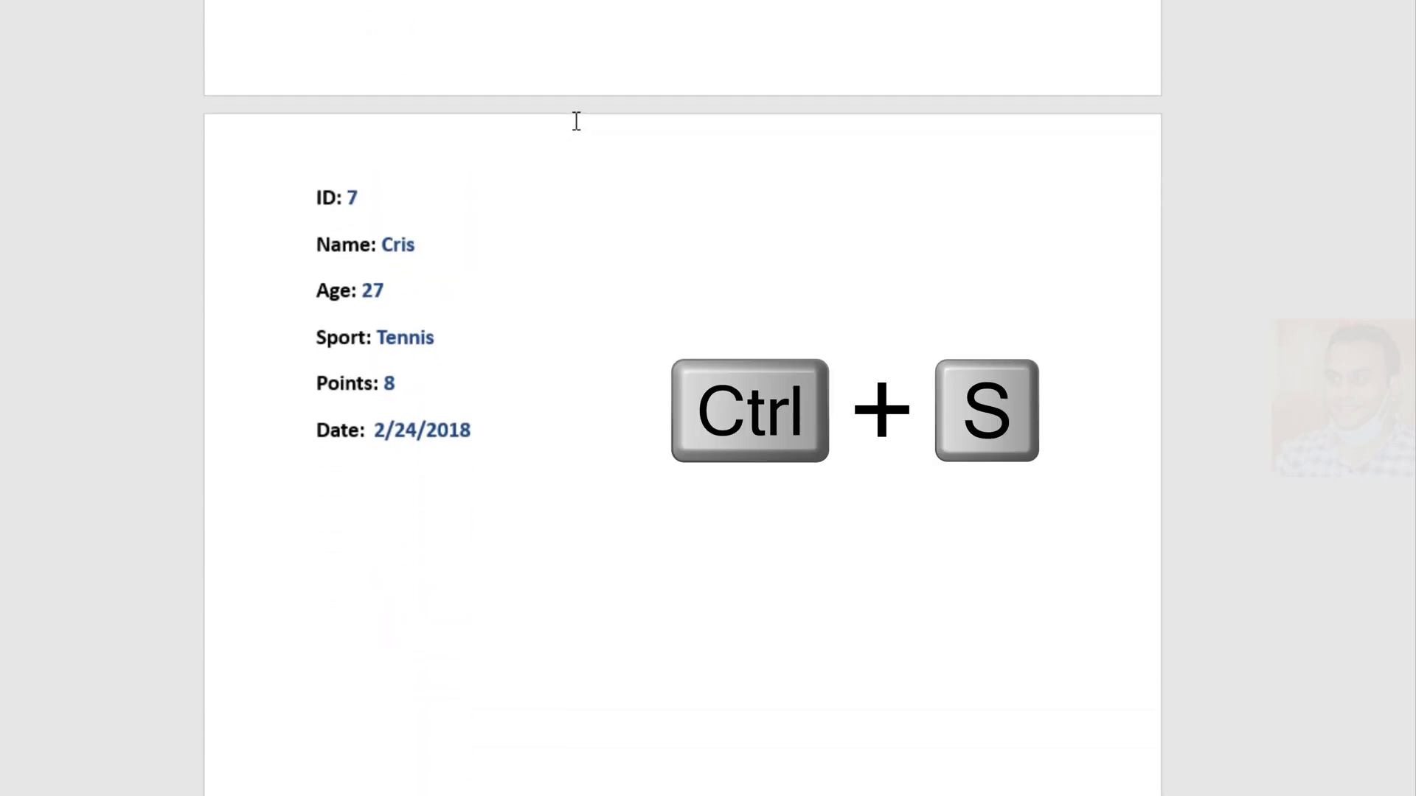